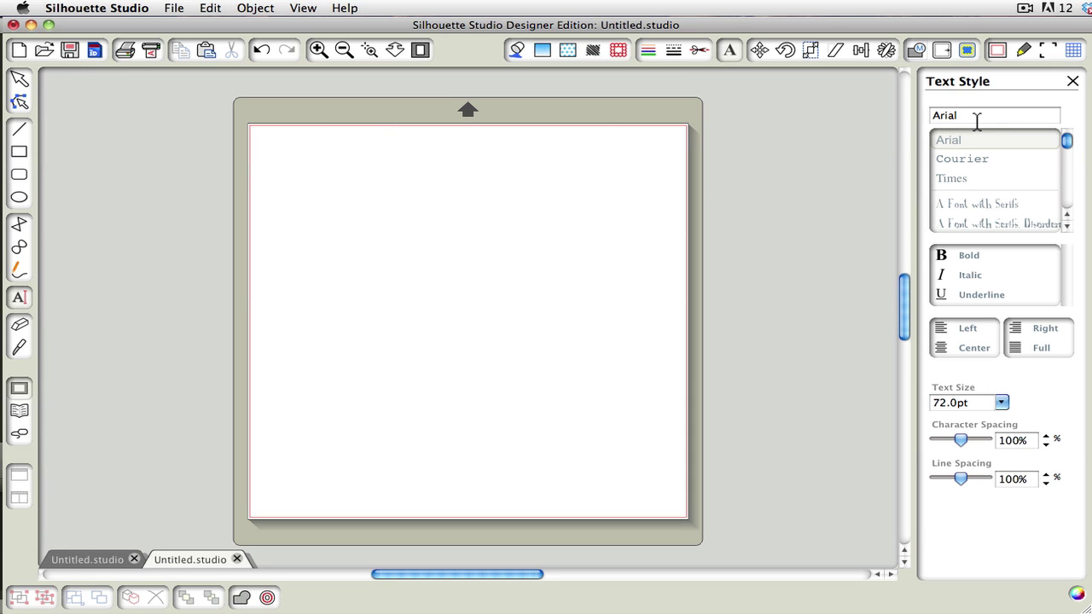
# - Type the word 'home' on the page in bold Arial at size 200
pyautogui.click(977, 256)
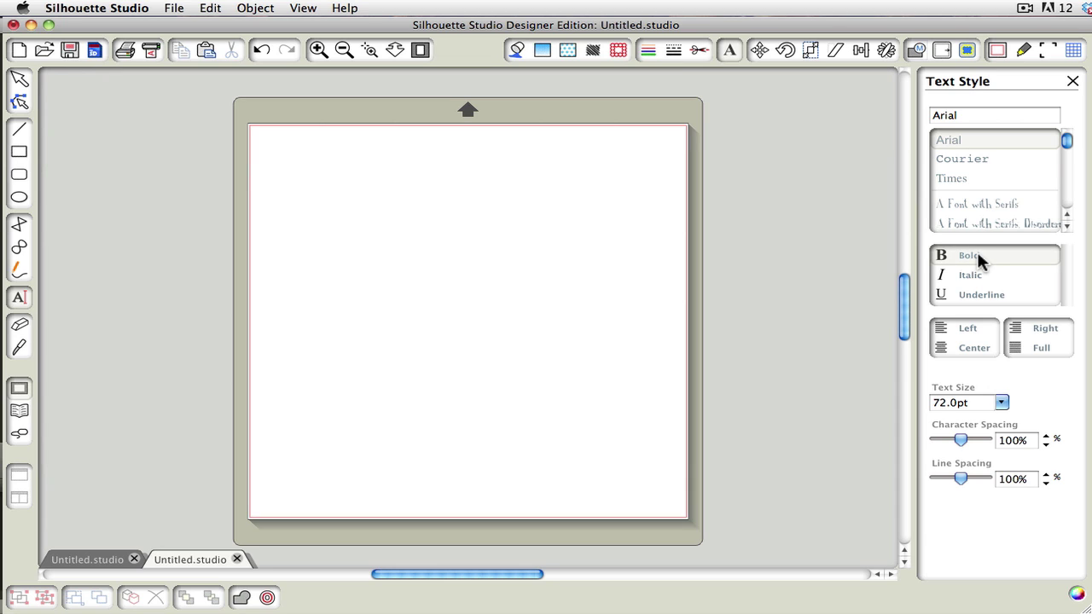
pyautogui.click(962, 403)
pyautogui.write('200')
pyautogui.click(18, 297)
pyautogui.click(332, 247)
pyautogui.write('h')
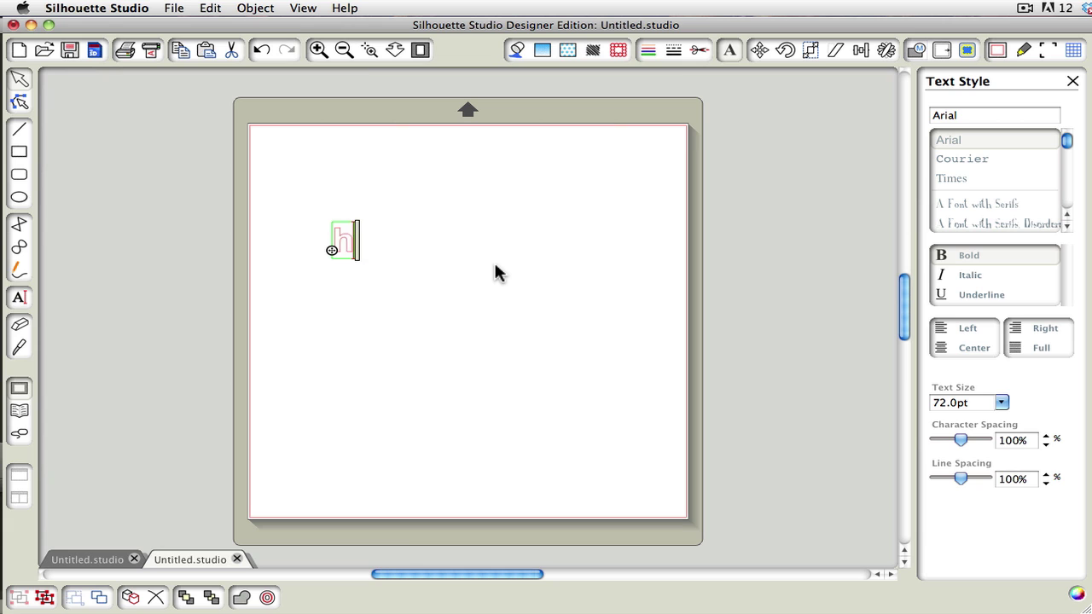
pyautogui.write('ome')
pyautogui.press('Escape')
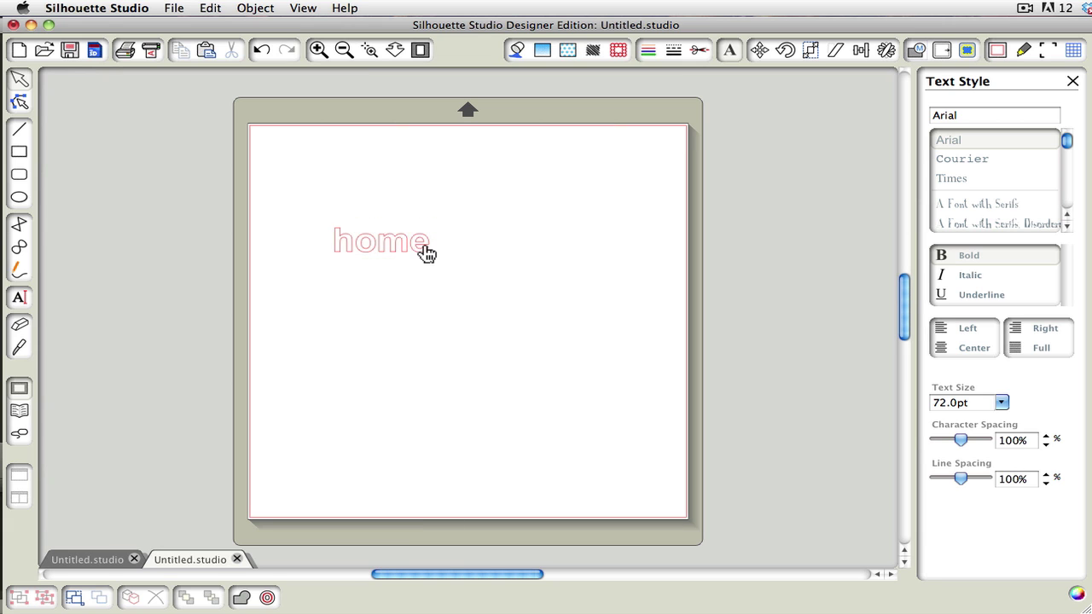
# - Scale the home text up to about 10.39 in by 4.345 in
pyautogui.click(408, 243)
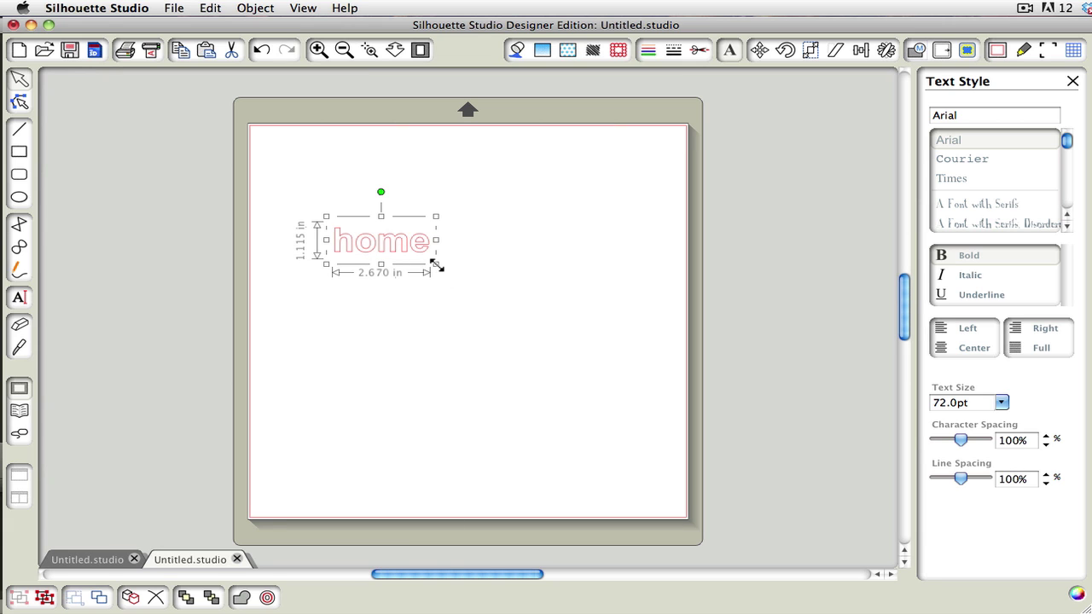
pyautogui.moveTo(436, 266); pyautogui.dragTo(664, 350)
pyautogui.moveTo(325, 214); pyautogui.dragTo(274, 182)
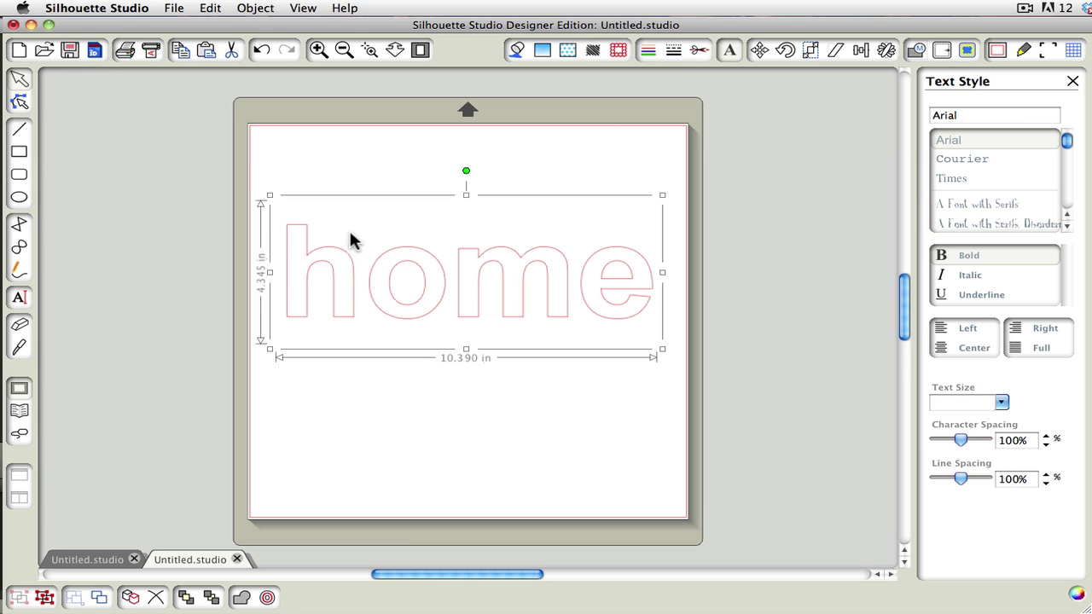
# - Convert the home text to paths and select the converted letters
pyautogui.rightClick(501, 256)
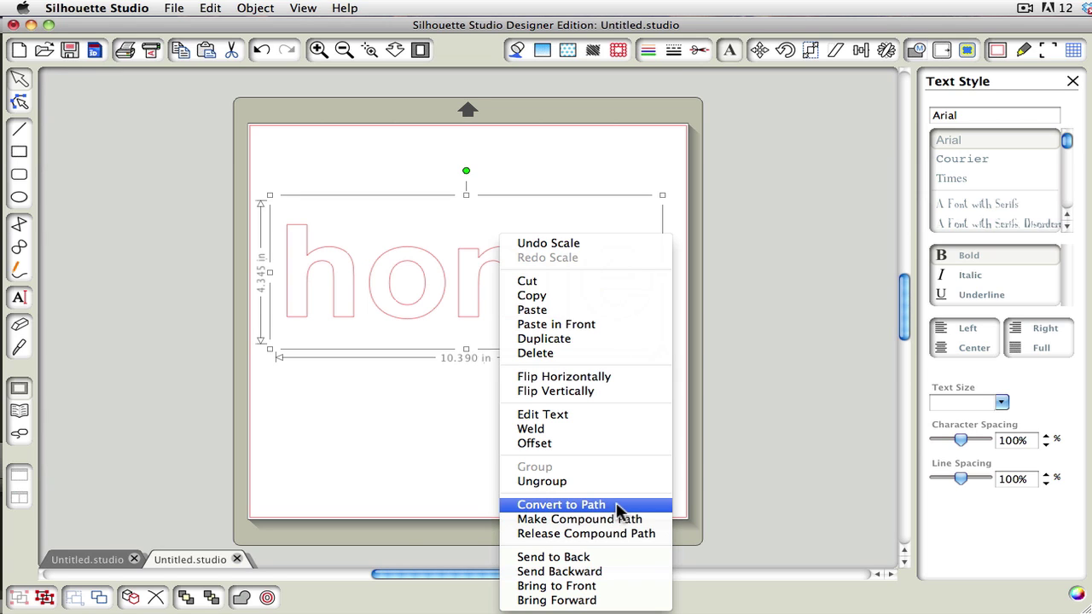
pyautogui.click(616, 505)
pyautogui.click(519, 281)
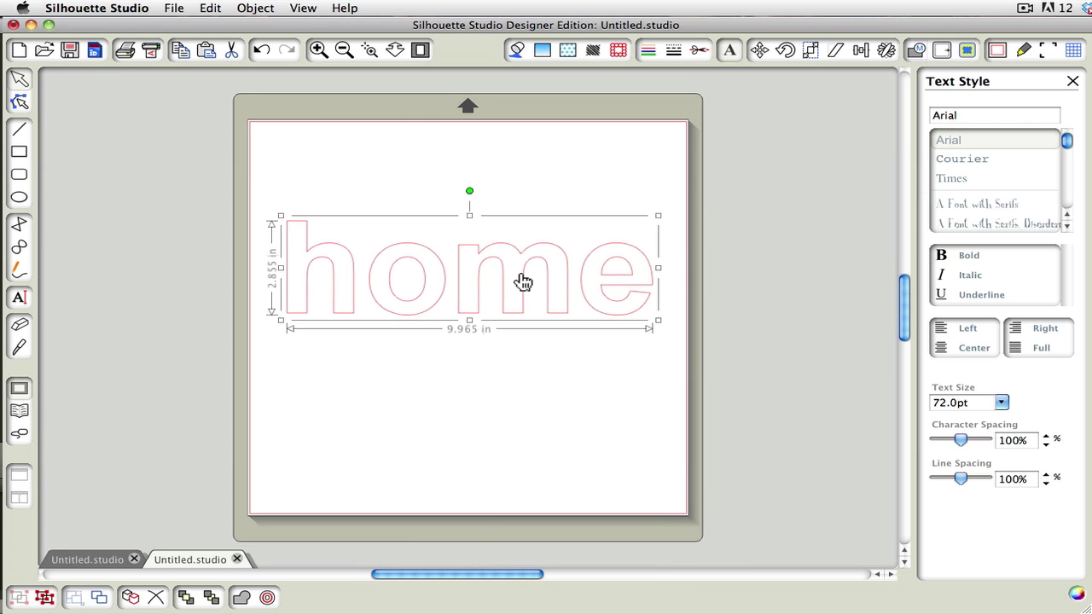
# - Set up a 0.100 in outward offset with sharp corners around the home letters
pyautogui.click(942, 49)
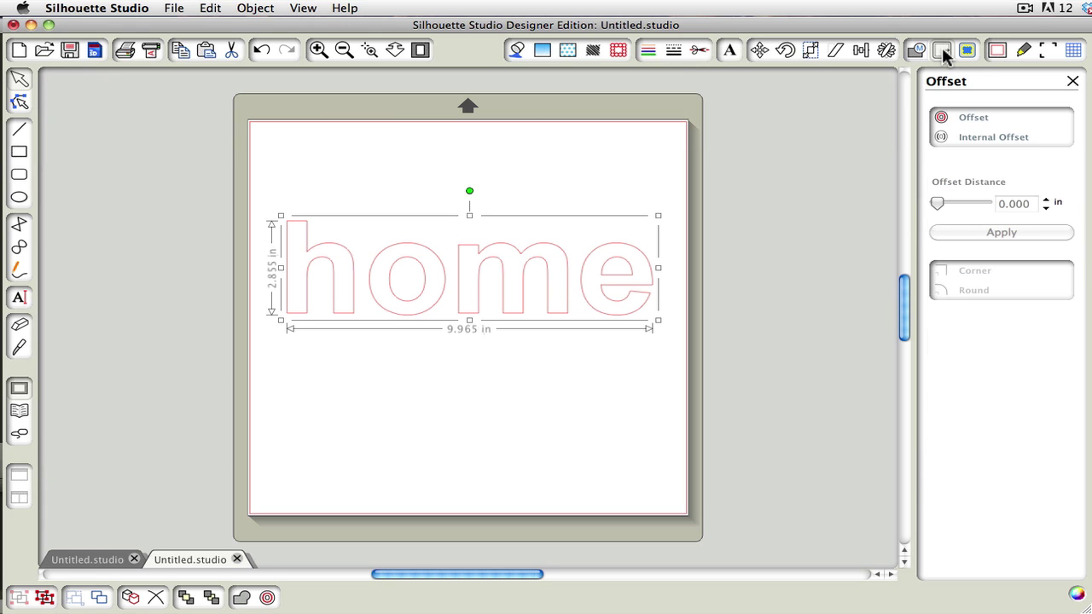
pyautogui.click(975, 121)
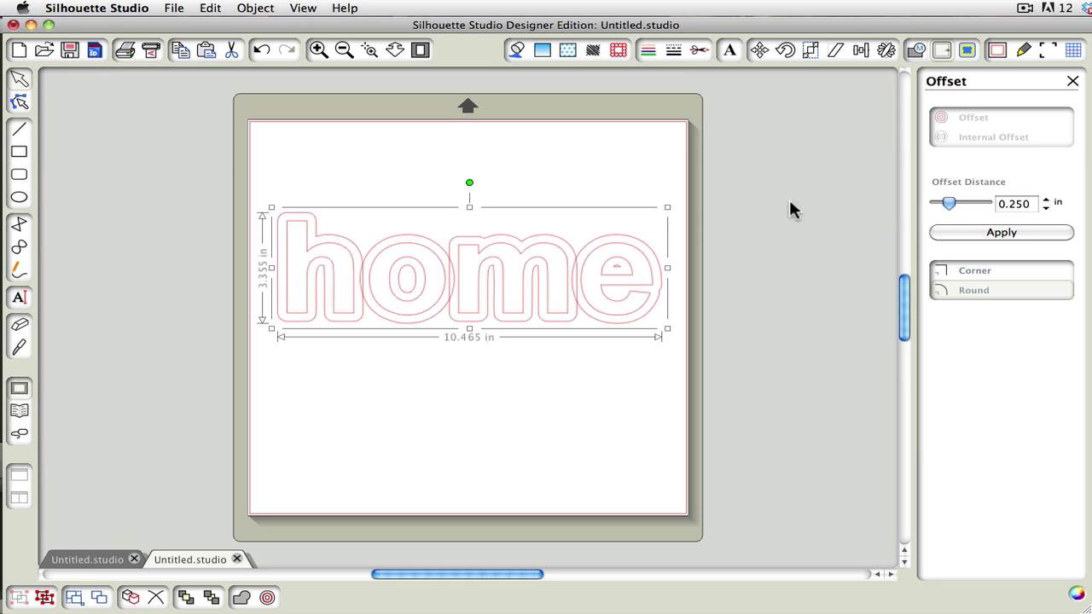
pyautogui.moveTo(948, 205); pyautogui.dragTo(940, 207)
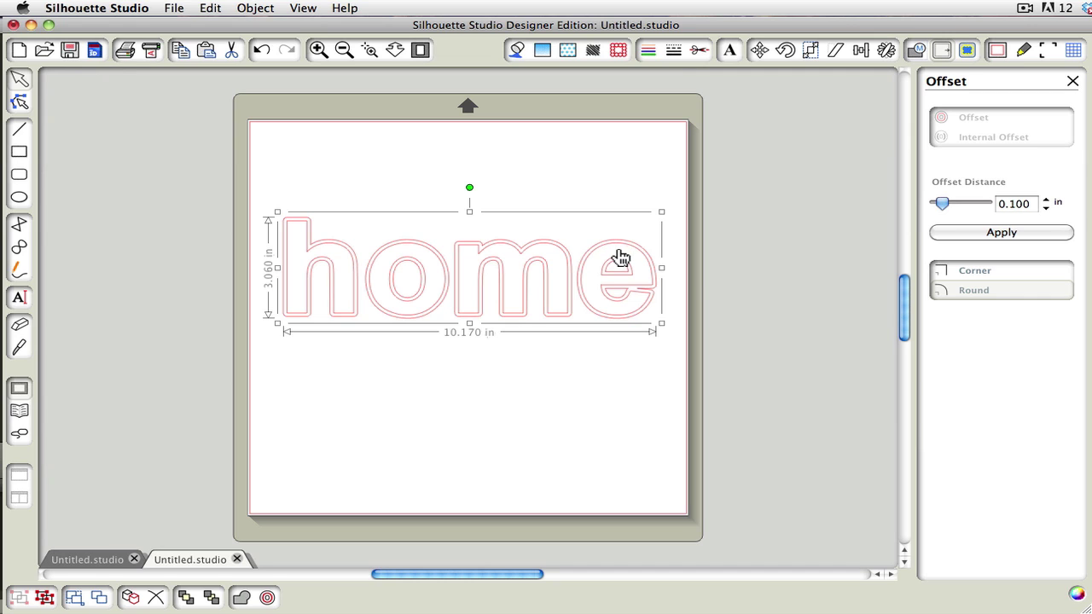
pyautogui.click(1043, 208)
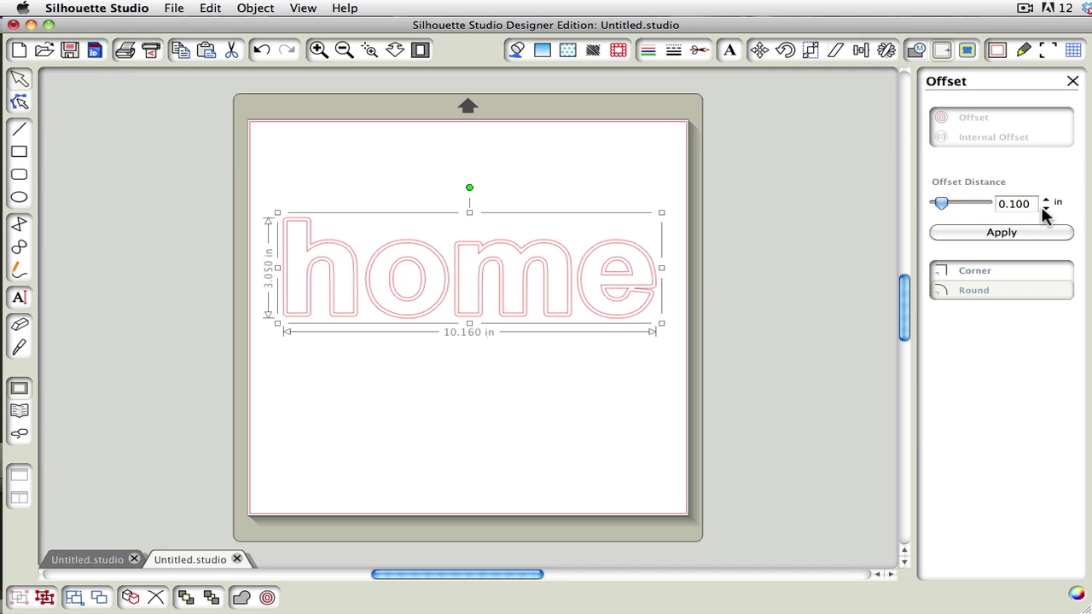
pyautogui.click(979, 273)
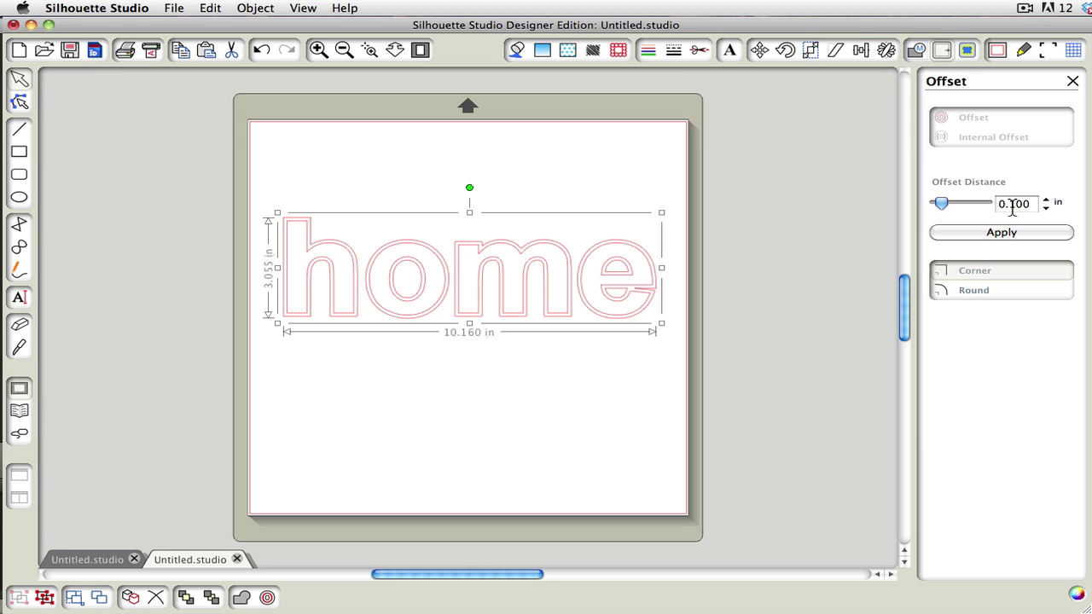
# - Apply the 0.100 in offset, then select the original letters and zoom in on them
pyautogui.click(640, 190)
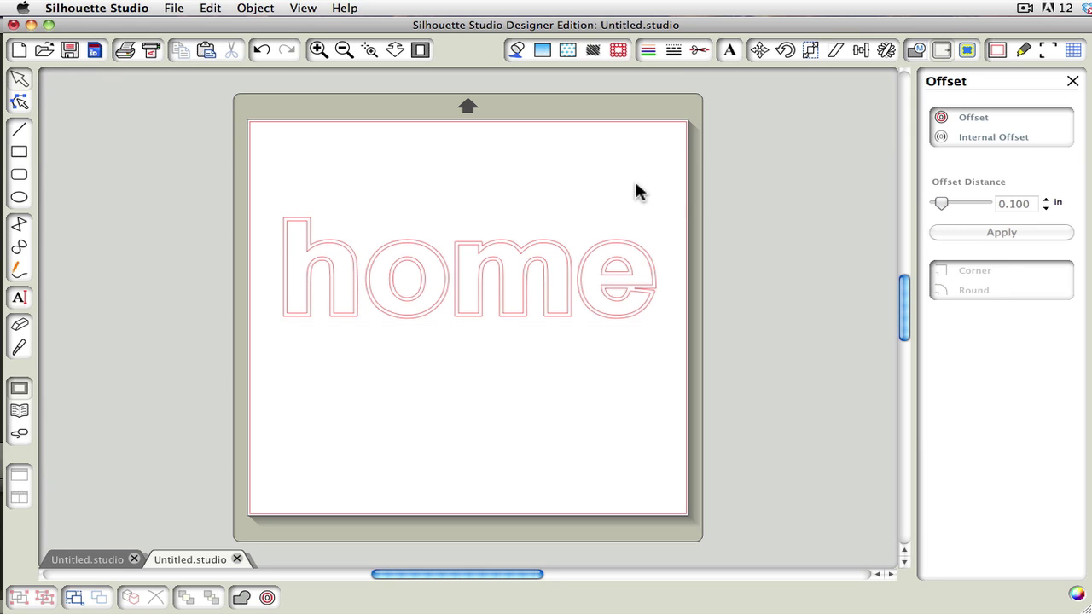
pyautogui.click(523, 260)
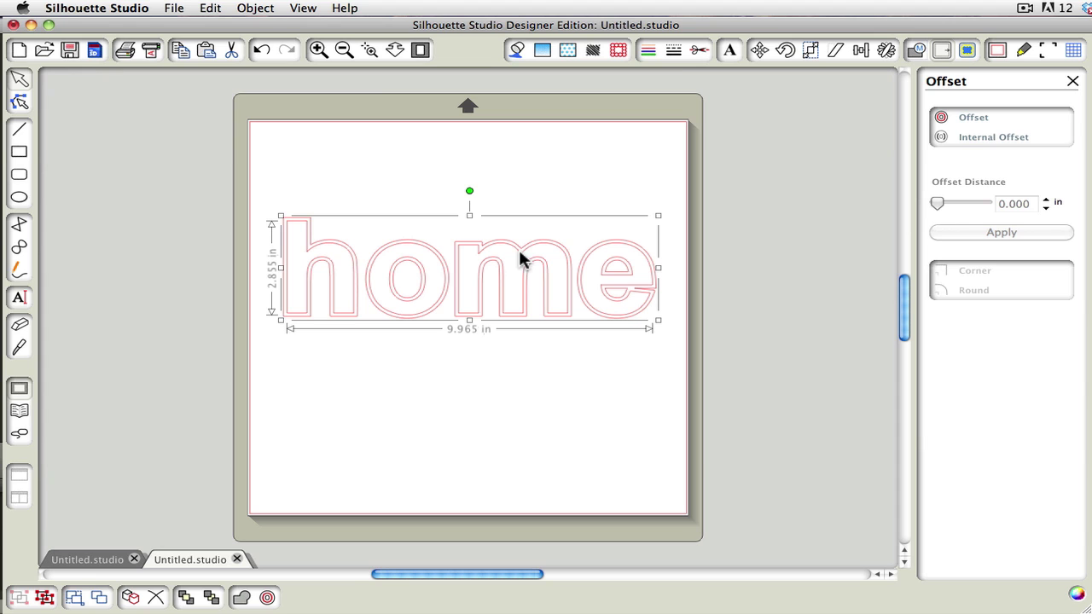
pyautogui.click(370, 50)
pyautogui.moveTo(391, 176); pyautogui.dragTo(670, 385)
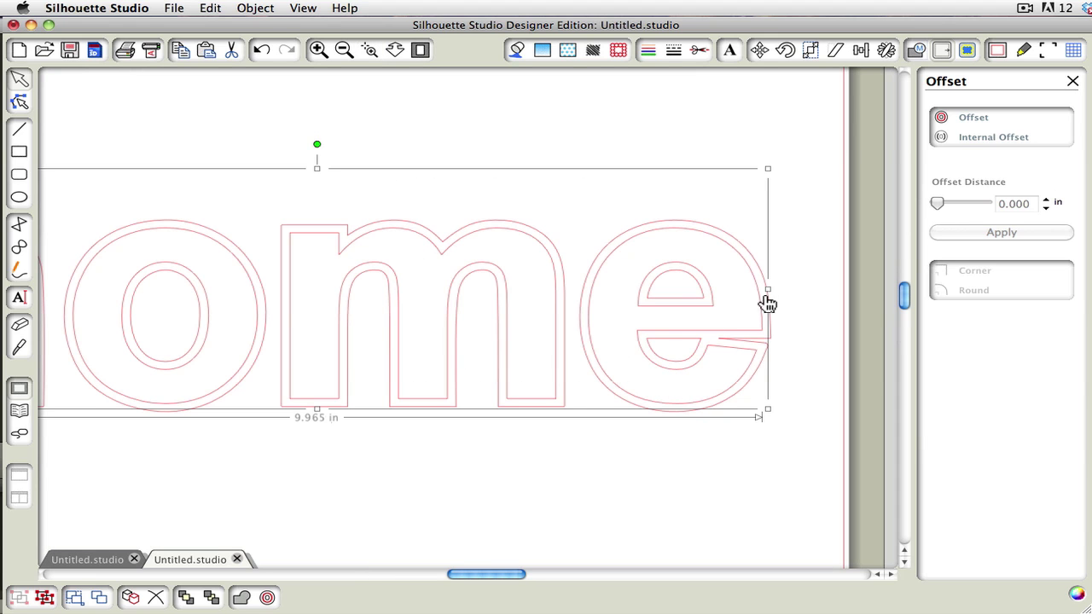
# - Apply a 0.070 in internal offset with sharp corners inside the original letters
pyautogui.click(997, 134)
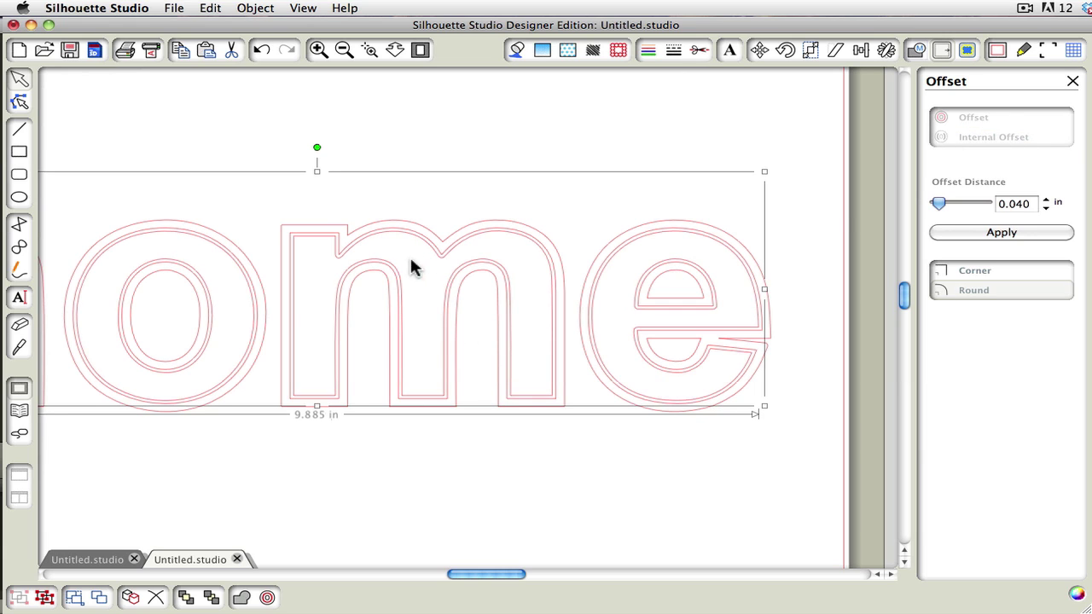
pyautogui.click(984, 271)
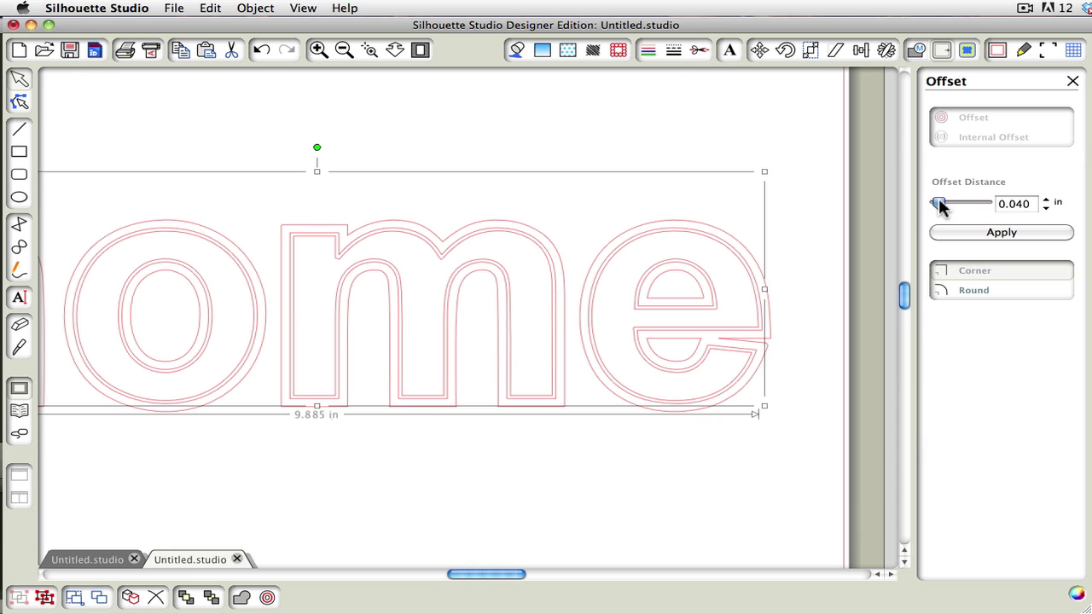
pyautogui.moveTo(939, 205); pyautogui.dragTo(944, 209)
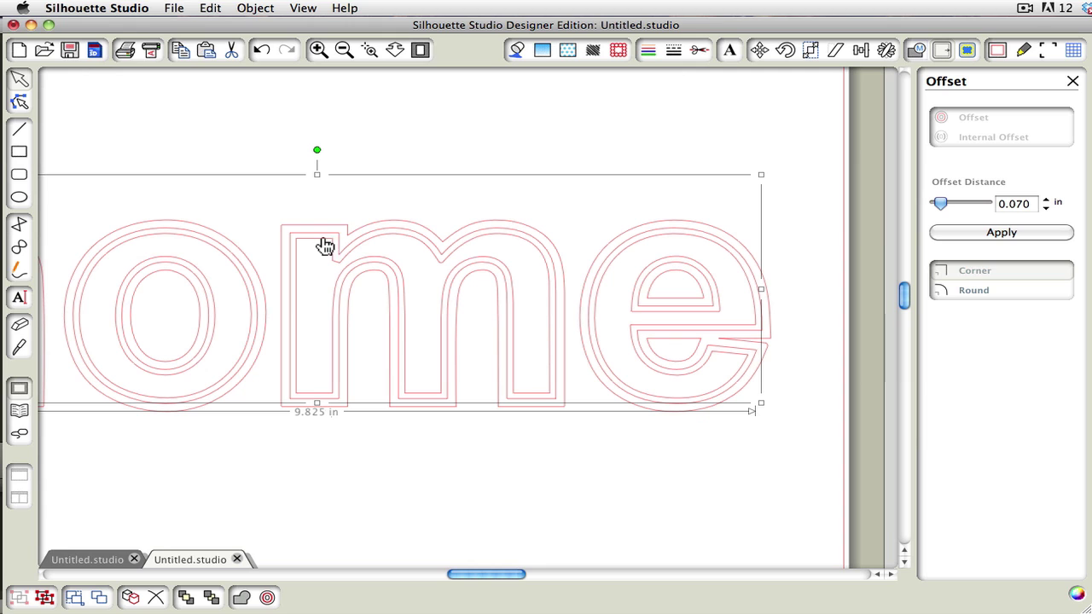
pyautogui.click(1001, 237)
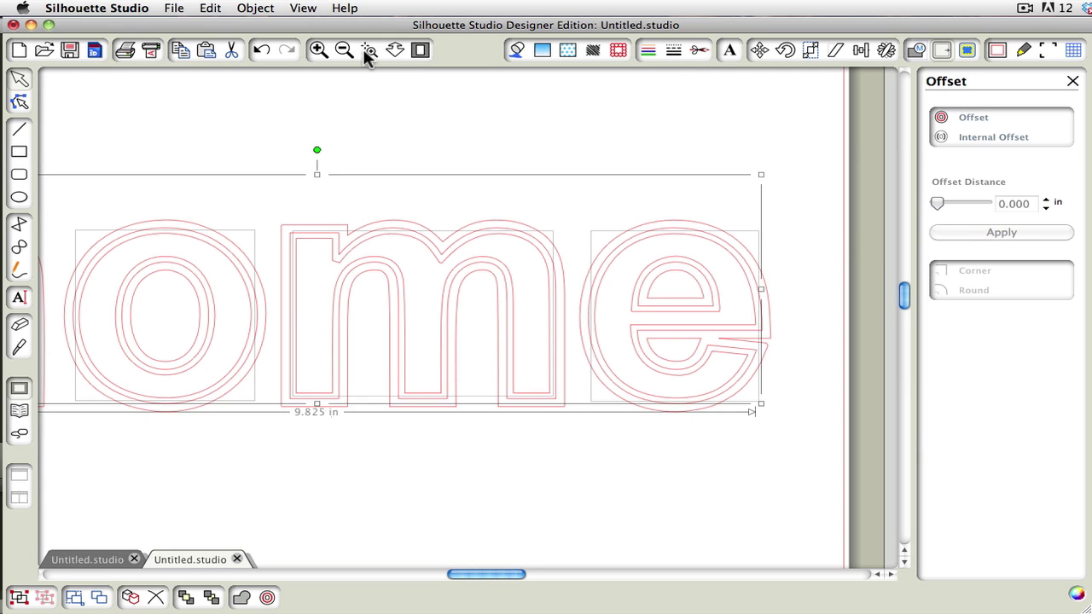
# - Fit the page in view and drag one home outline off the page to the left
pyautogui.click(418, 49)
pyautogui.click(401, 213)
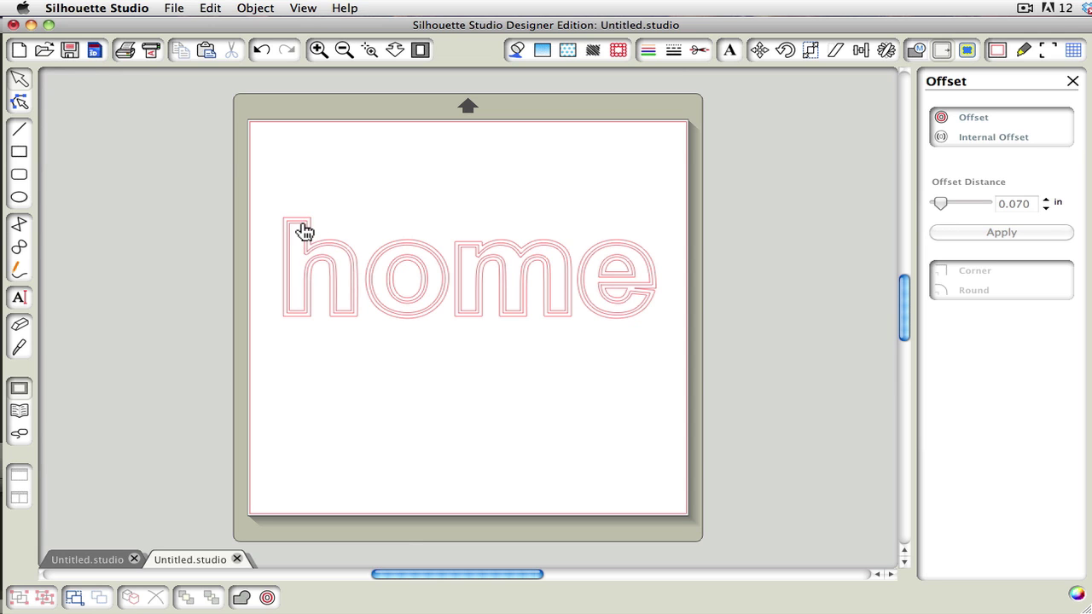
pyautogui.moveTo(307, 230); pyautogui.dragTo(177, 311)
pyautogui.click(458, 216)
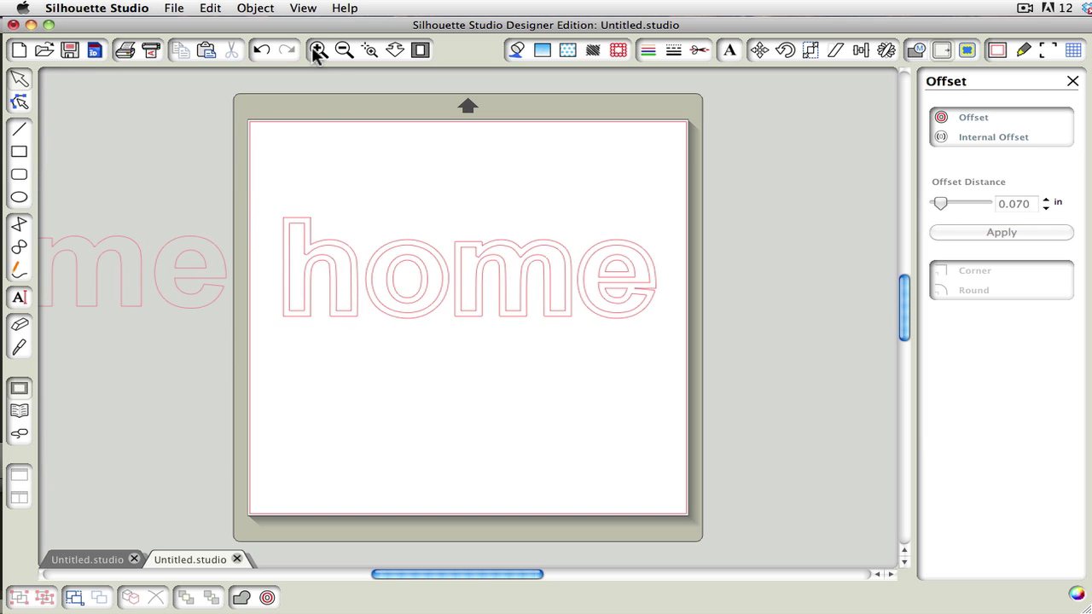
# - Zoom in on the word home; the h outline is moved, then the move is undone
pyautogui.click(370, 50)
pyautogui.moveTo(260, 195); pyautogui.dragTo(680, 385)
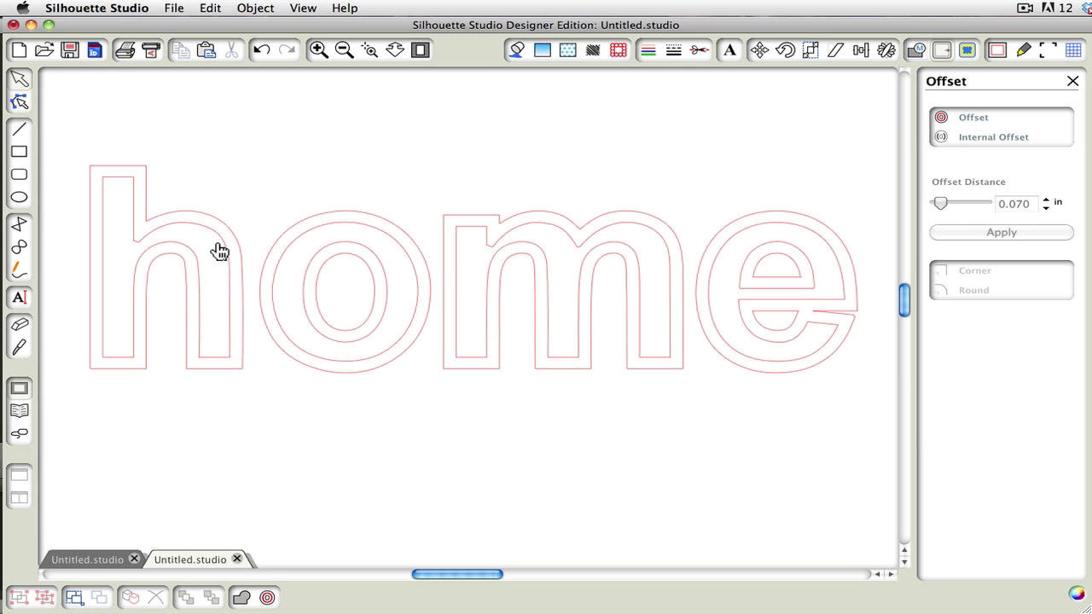
pyautogui.moveTo(220, 232); pyautogui.dragTo(247, 203)
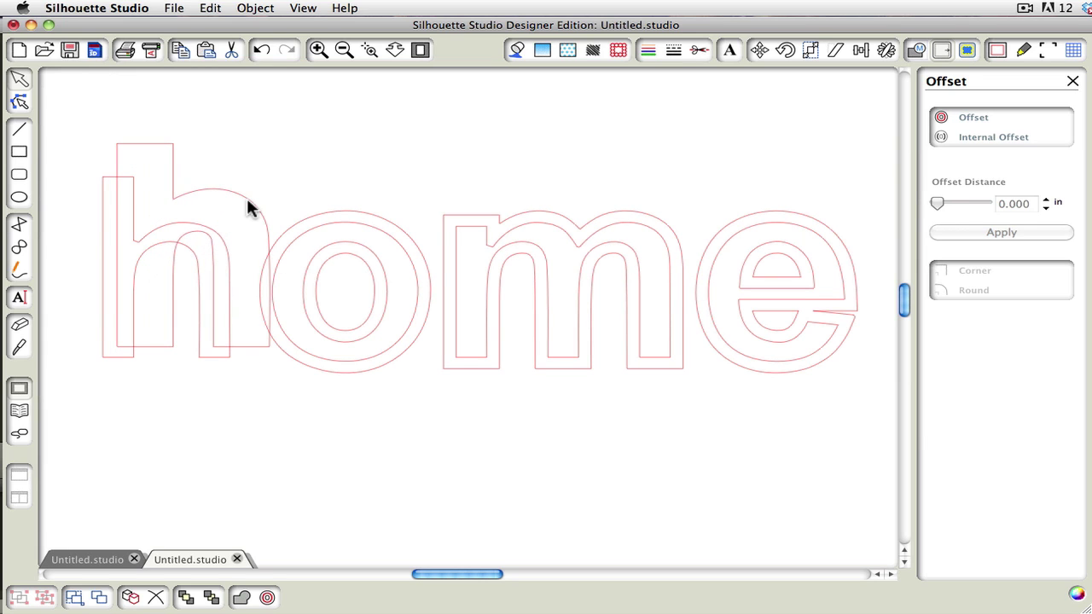
pyautogui.press('super+z')
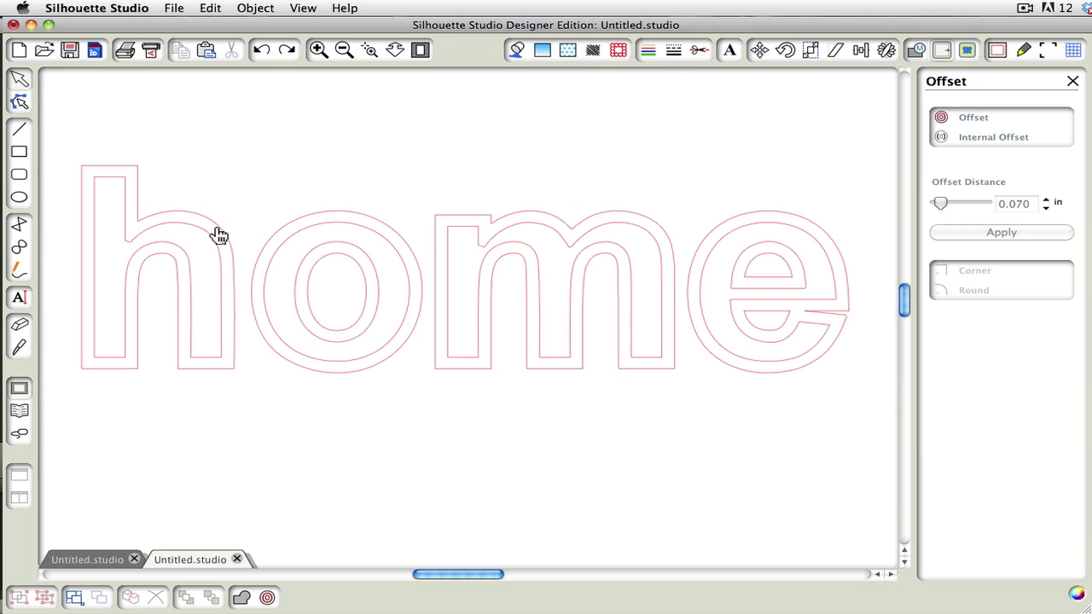
pyautogui.press('super+shift+z')
pyautogui.press('super+z')
# - Make the h and the o each a compound path
pyautogui.moveTo(200, 148); pyautogui.dragTo(138, 262)
pyautogui.rightClick(138, 262)
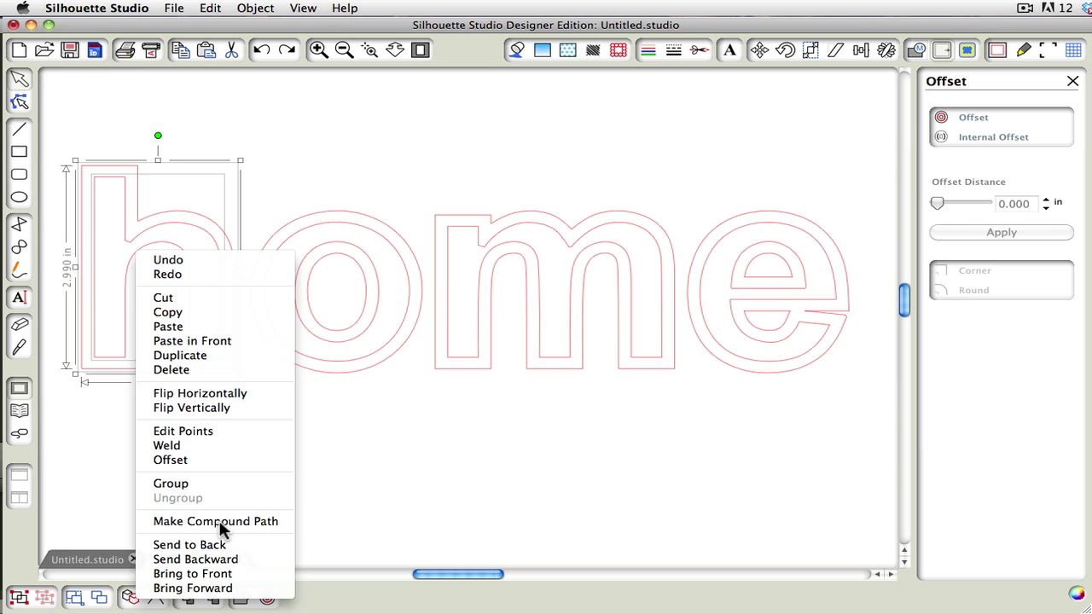
pyautogui.click(348, 162)
pyautogui.click(317, 292)
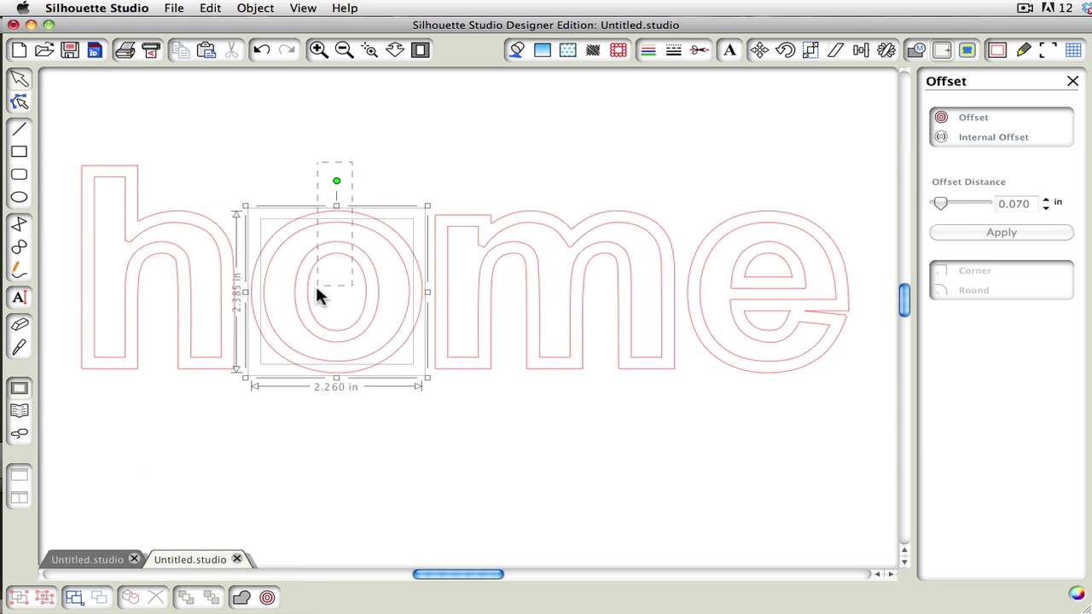
pyautogui.rightClick(407, 201)
pyautogui.click(478, 468)
pyautogui.click(649, 198)
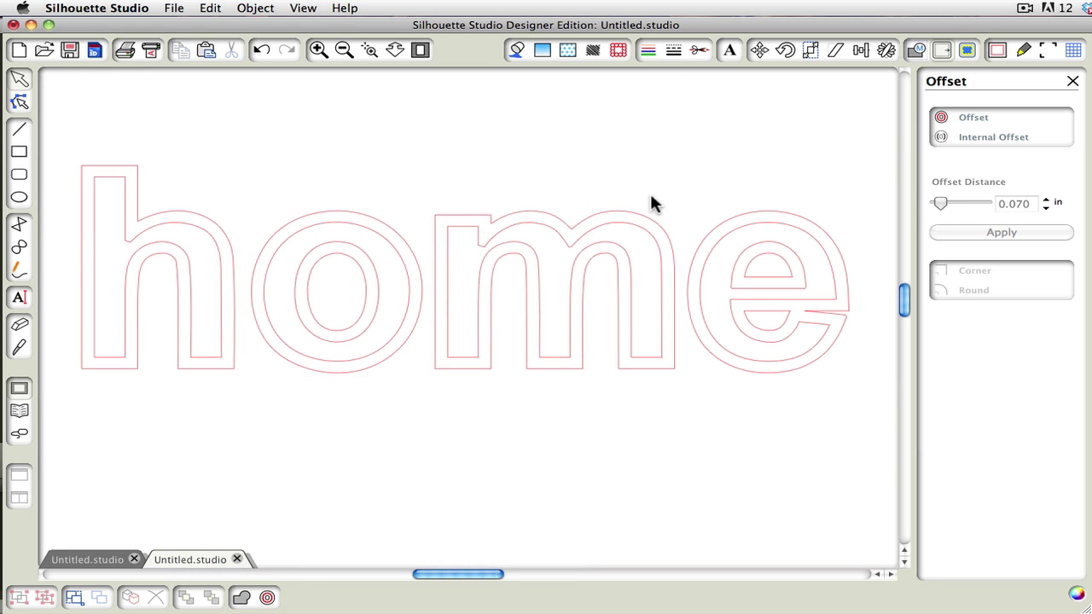
# - Make the m and the e each a compound path
pyautogui.click(570, 295)
pyautogui.rightClick(571, 284)
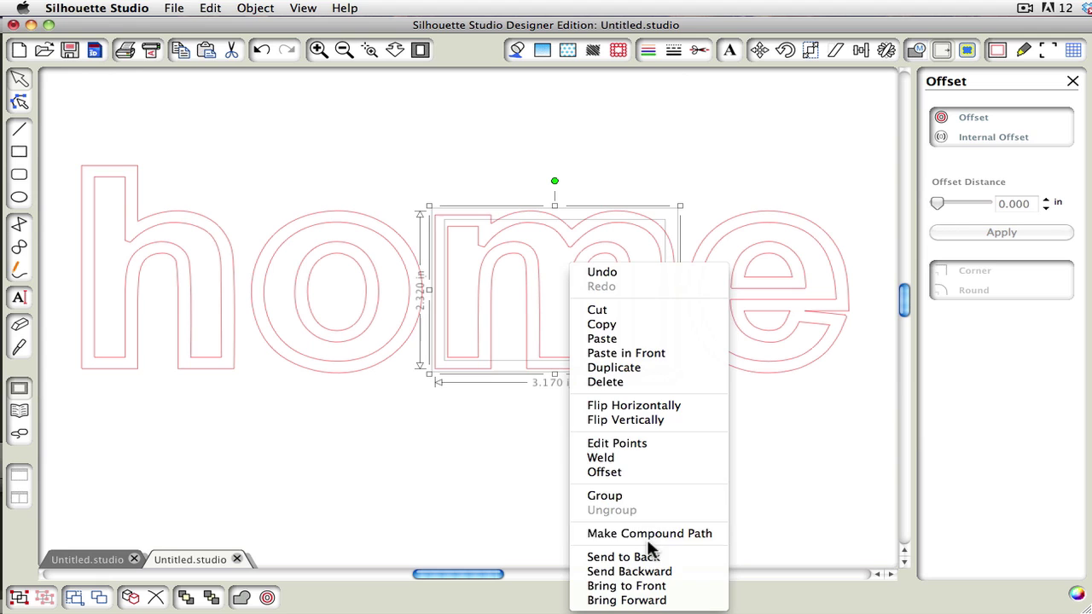
pyautogui.click(648, 532)
pyautogui.click(838, 147)
pyautogui.click(731, 342)
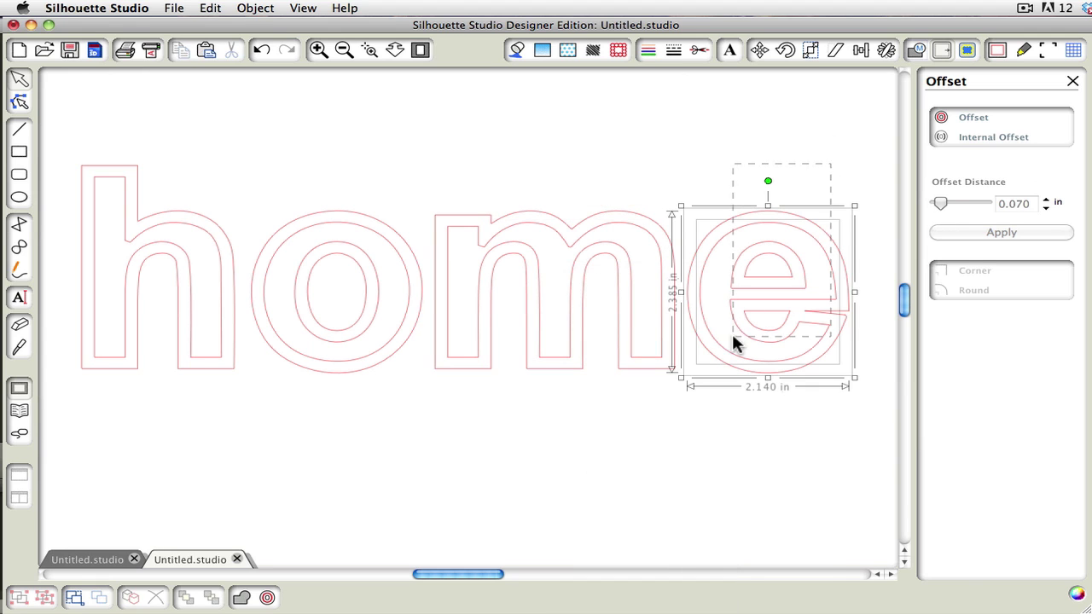
pyautogui.rightClick(789, 242)
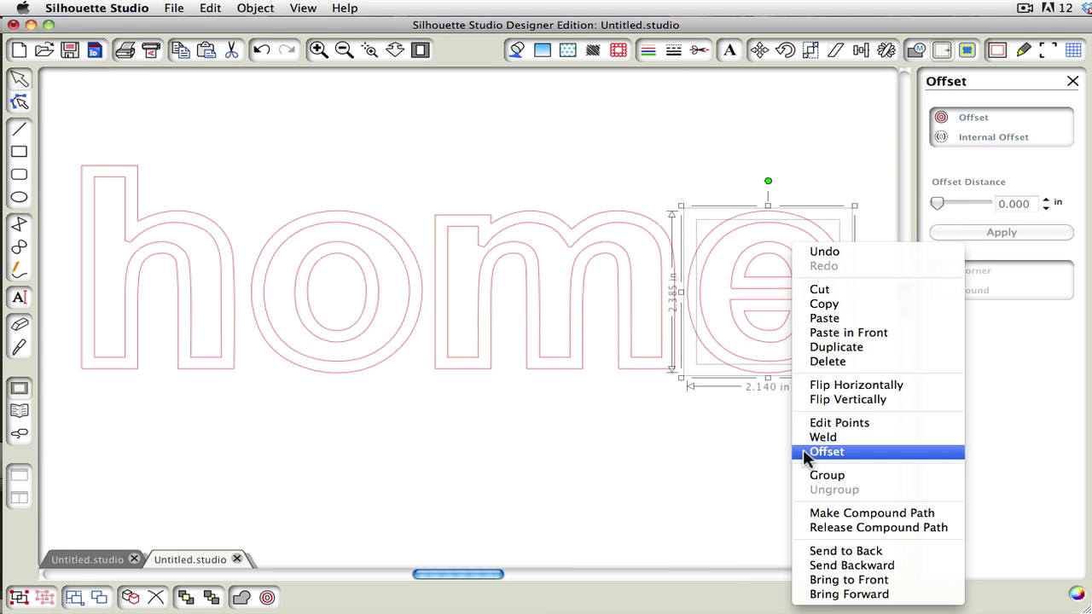
pyautogui.click(862, 513)
pyautogui.click(714, 141)
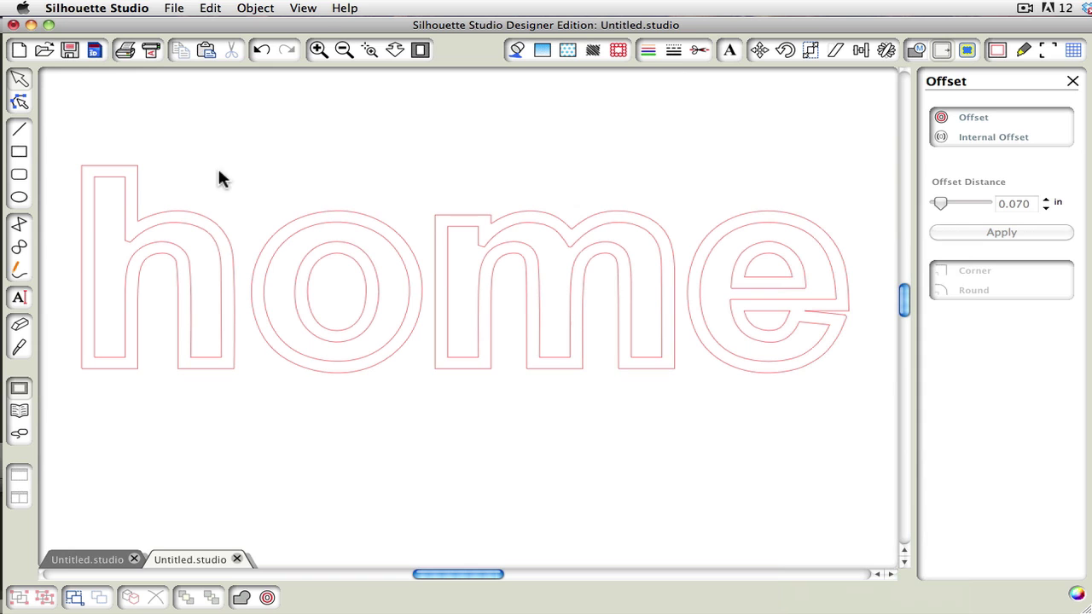
# - Select all four letters and fill them with the pink swatch
pyautogui.moveTo(202, 173); pyautogui.dragTo(799, 295)
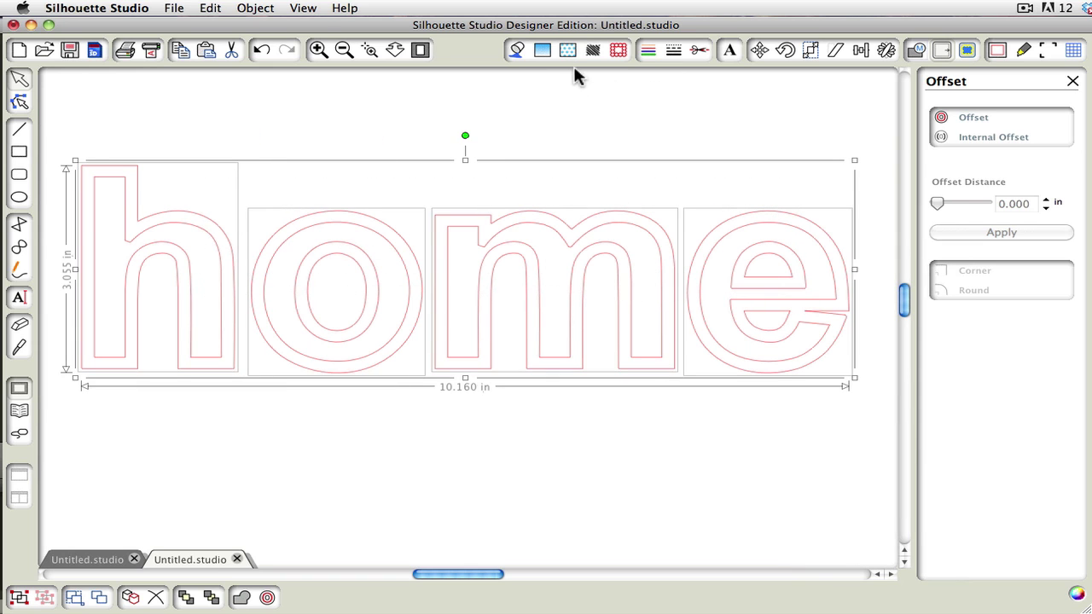
pyautogui.click(517, 49)
pyautogui.click(1019, 191)
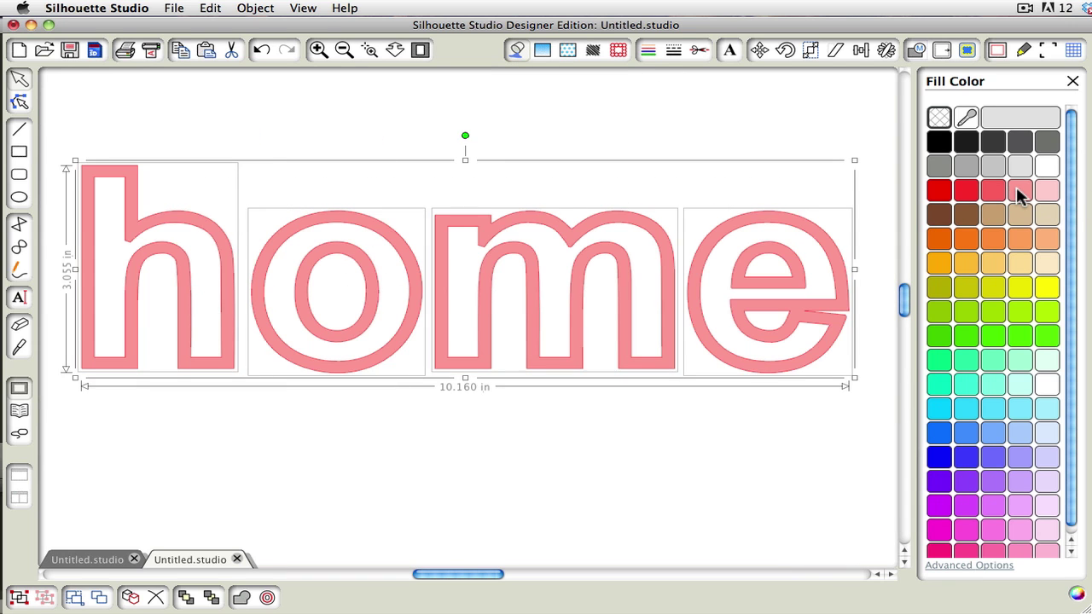
pyautogui.click(376, 162)
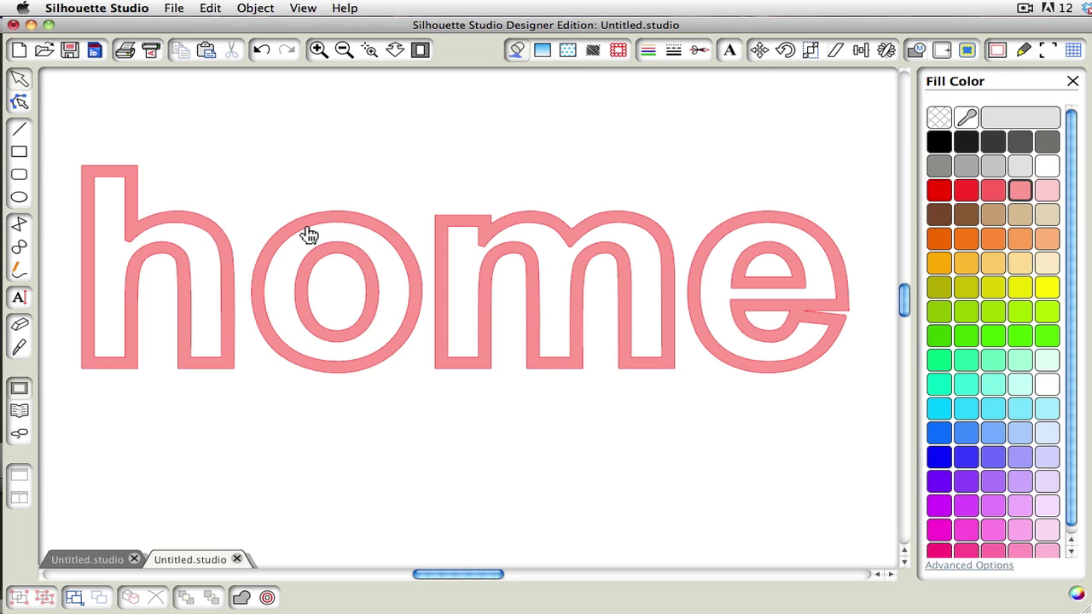
# - Select the h and nudge it right toward the o
pyautogui.click(356, 224)
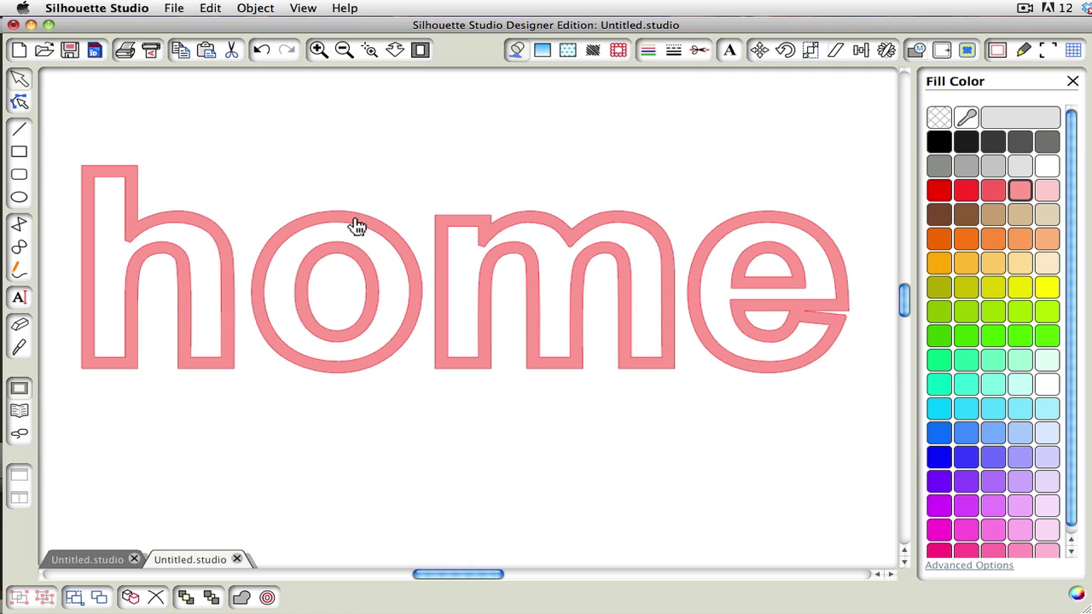
pyautogui.click(225, 188)
pyautogui.click(226, 253)
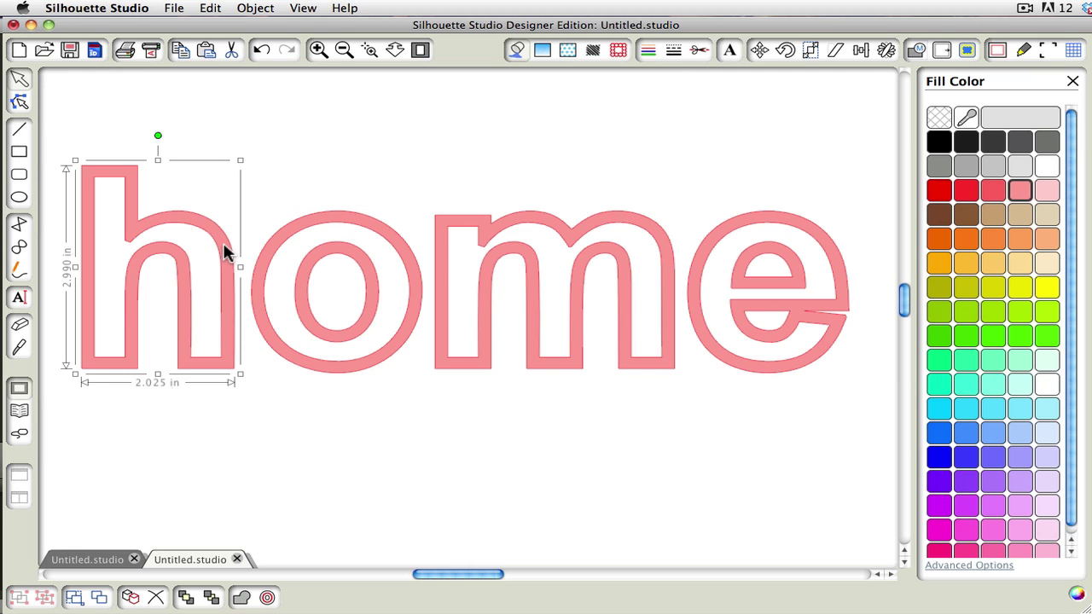
pyautogui.press('Right')
pyautogui.press('Right')
pyautogui.press('Right')
pyautogui.press('Right')
pyautogui.press('Right')
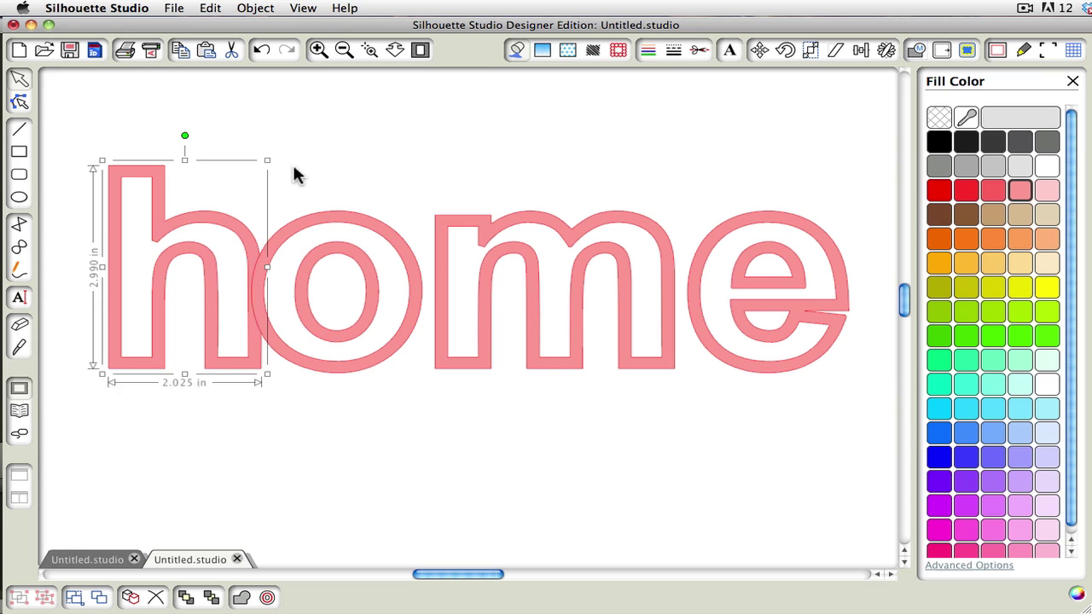
# - Fine-tune the h's position with right and left arrow nudges
pyautogui.press('Right')
pyautogui.press('Right')
pyautogui.press('Right')
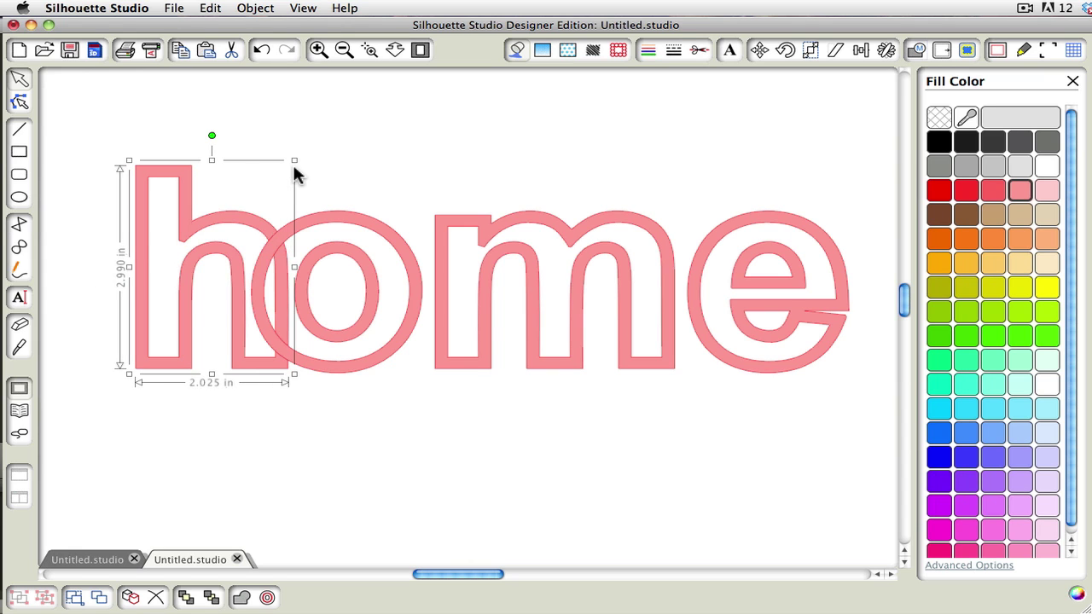
pyautogui.press('Left')
pyautogui.press('Left')
pyautogui.press('Left')
pyautogui.press('Right')
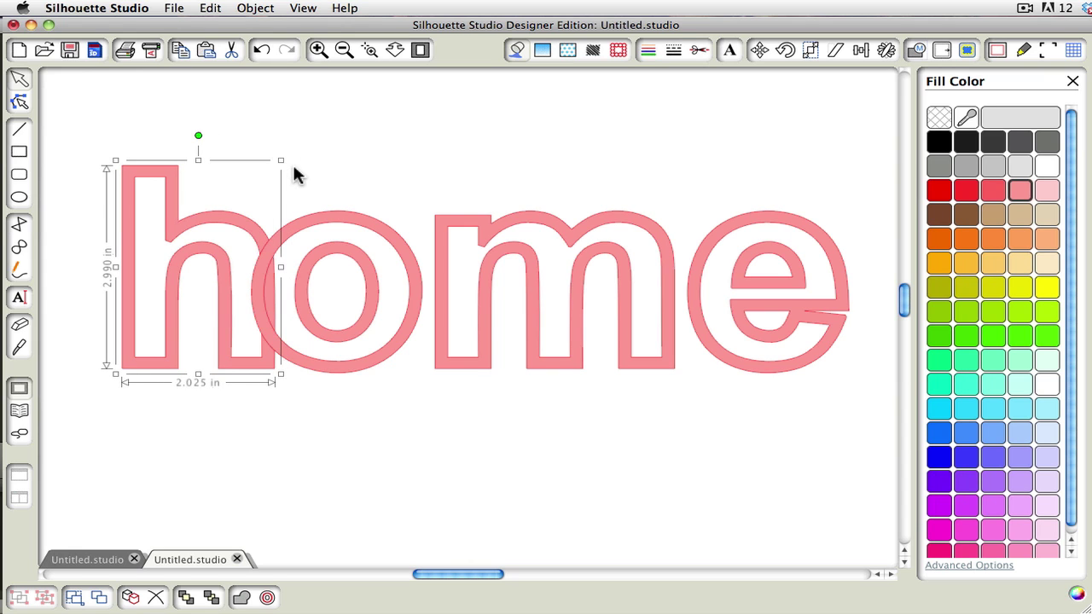
pyautogui.press('Left')
# - Nudge the m and e left to overlap, push the e into the m, then select all letters
pyautogui.moveTo(868, 176); pyautogui.dragTo(589, 418)
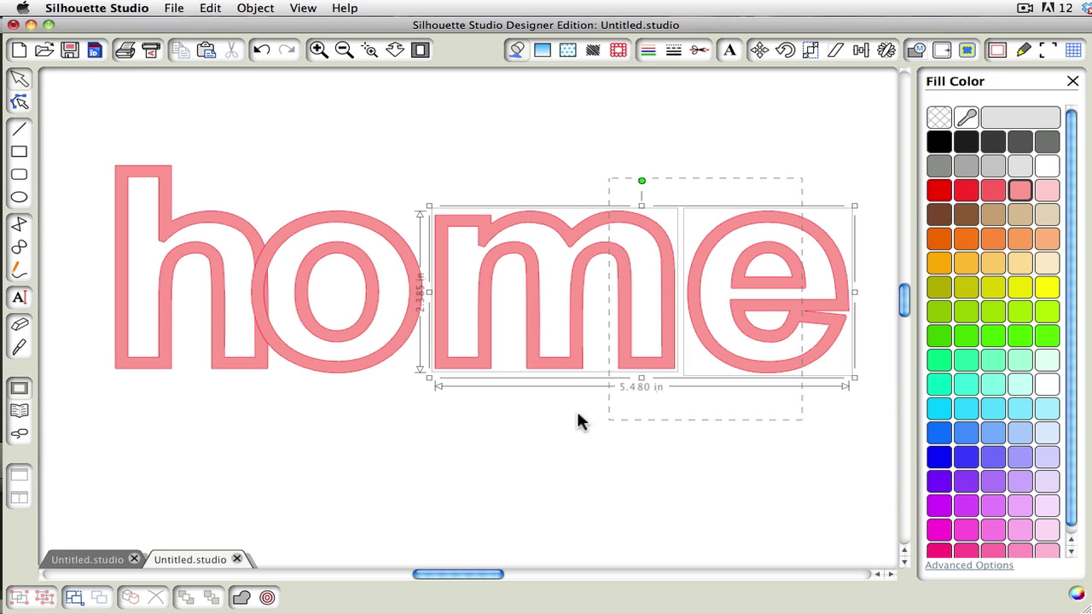
pyautogui.press('Left')
pyautogui.press('Left')
pyautogui.press('Left')
pyautogui.press('Left')
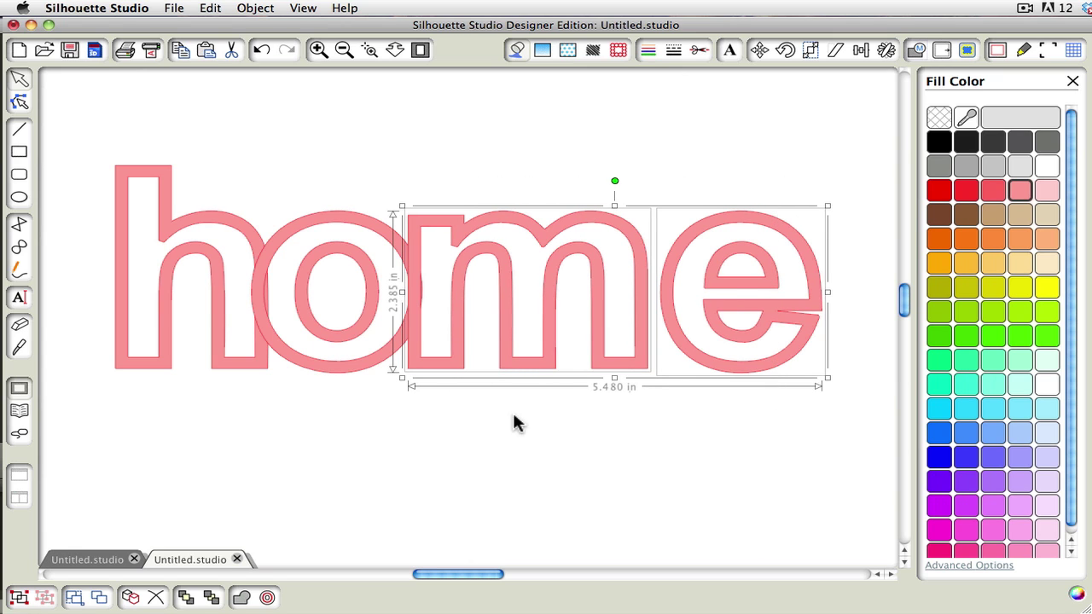
pyautogui.click(532, 412)
pyautogui.click(783, 311)
pyautogui.press('Left')
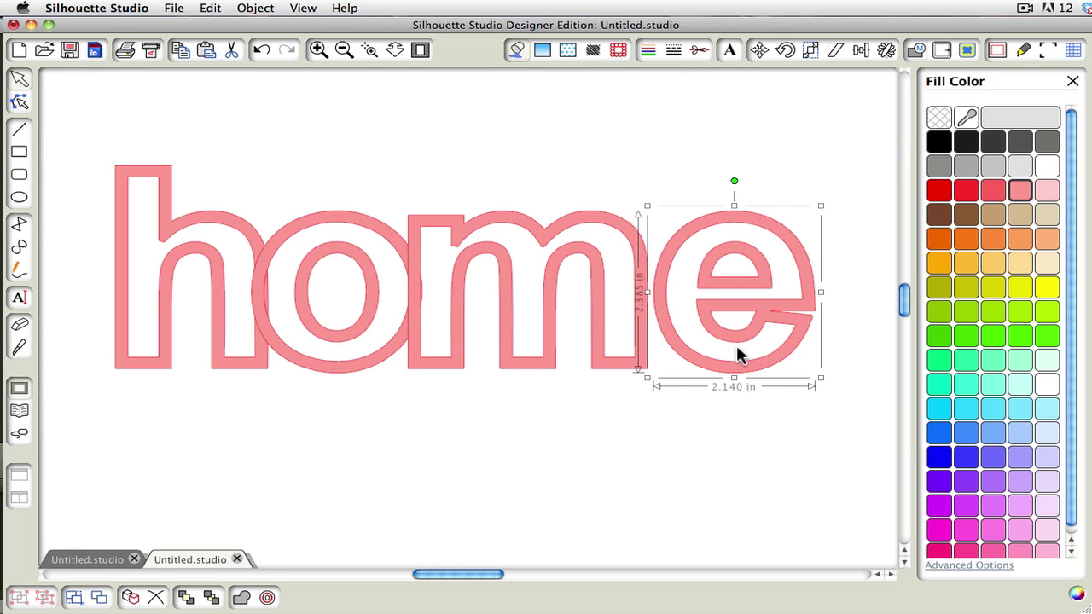
pyautogui.press('Left')
pyautogui.press('Left')
pyautogui.press('Left')
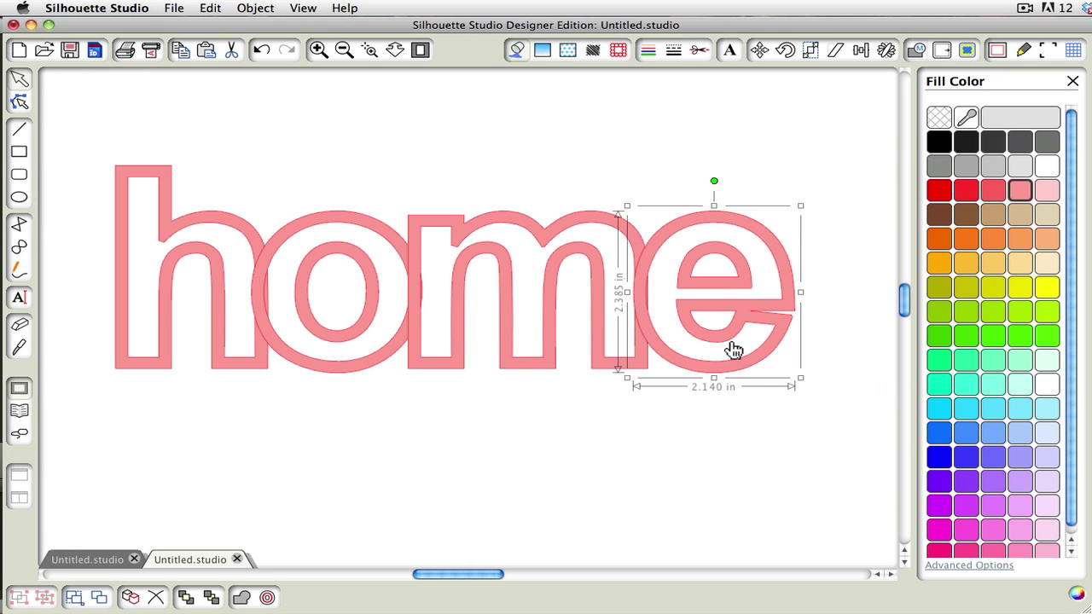
pyautogui.click(635, 469)
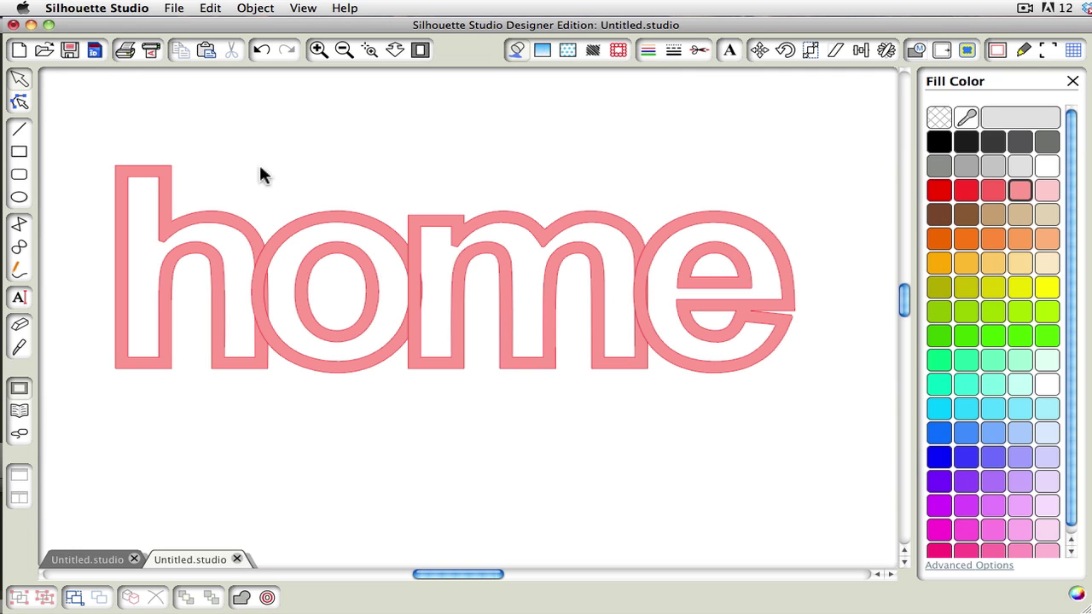
pyautogui.moveTo(101, 138); pyautogui.dragTo(844, 419)
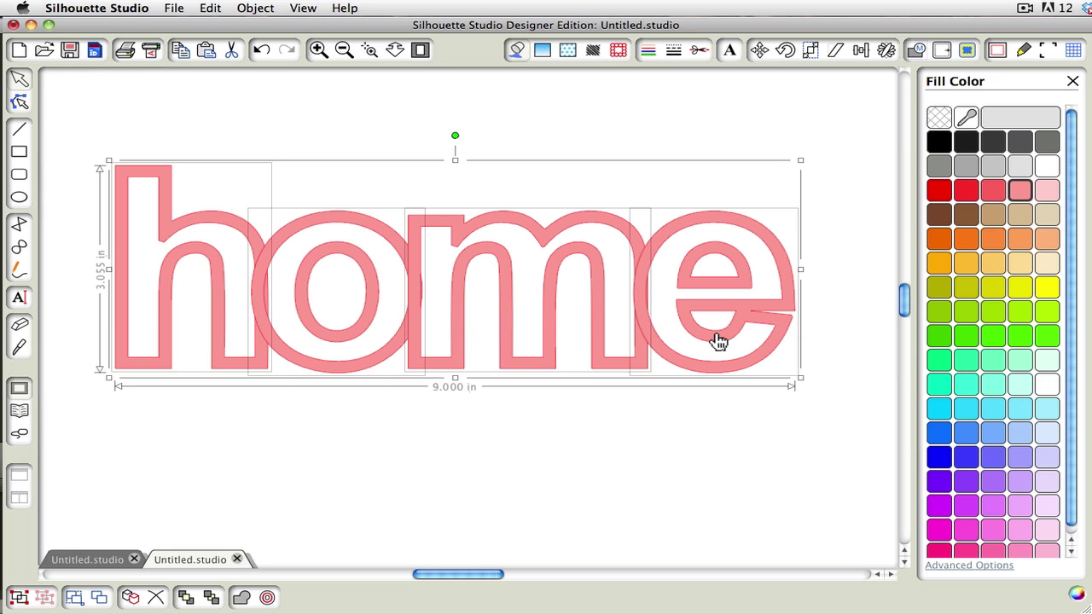
# - Weld the selected letters into one shape, then clear and reapply the pink fill
pyautogui.rightClick(711, 336)
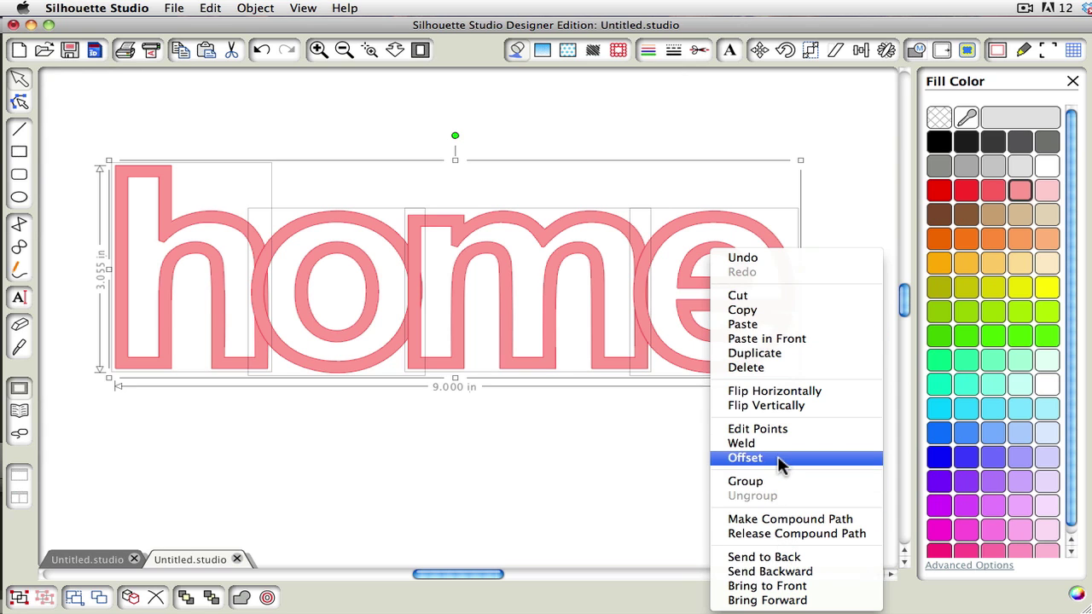
pyautogui.click(741, 444)
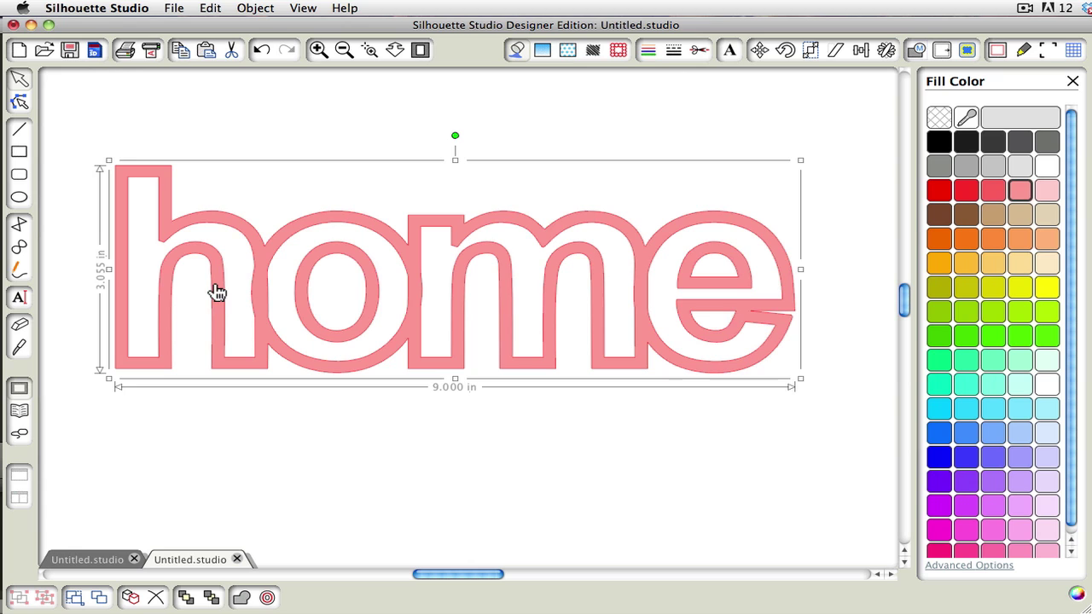
pyautogui.click(939, 118)
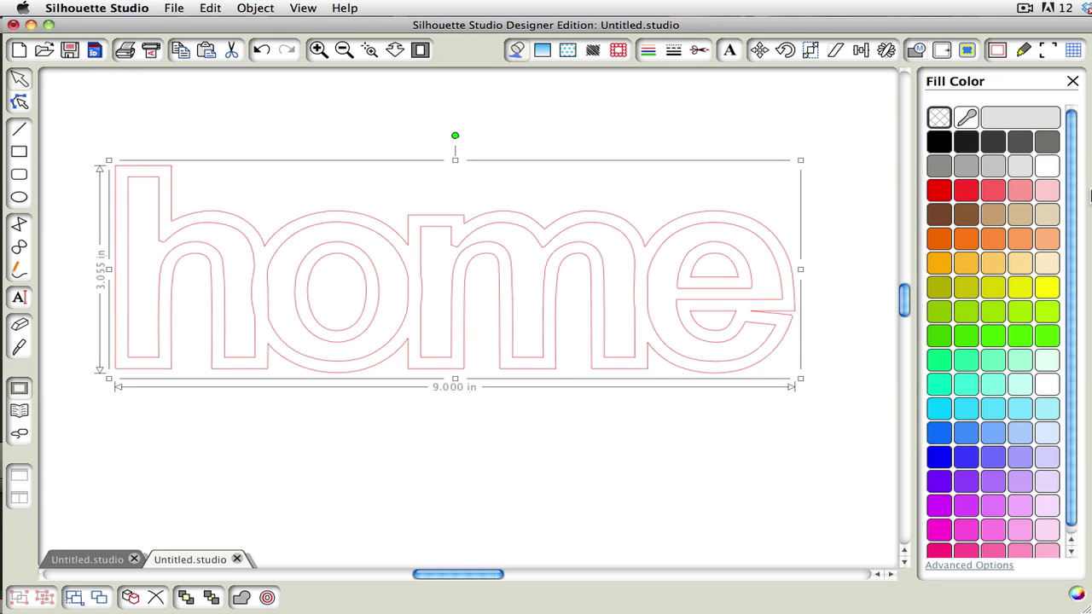
pyautogui.click(1020, 191)
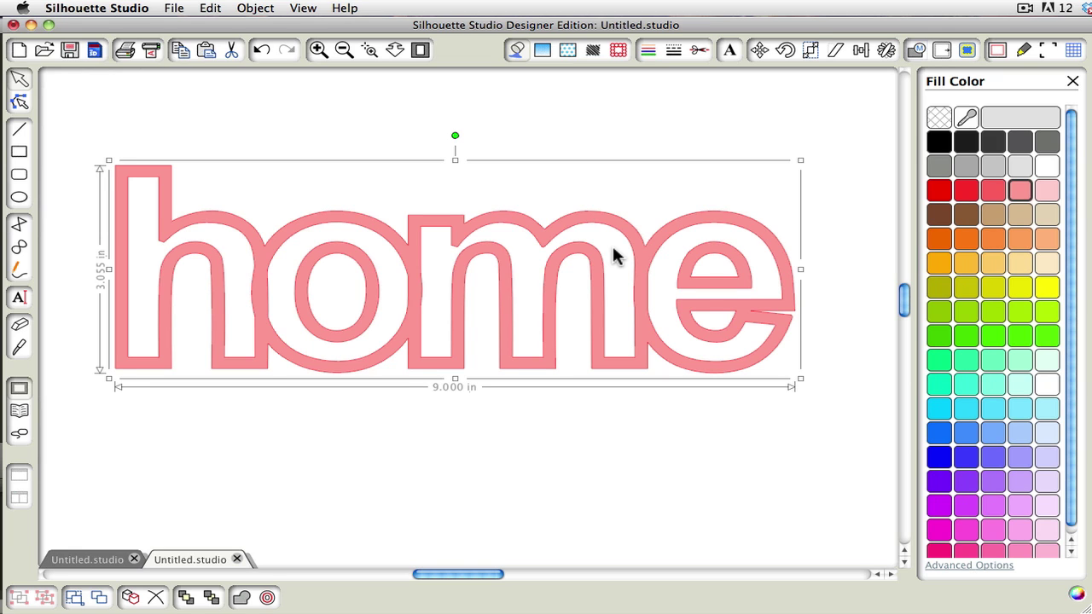
# - Duplicate the 9.000 x 3.055 in pink home word directly below the original
pyautogui.click(419, 49)
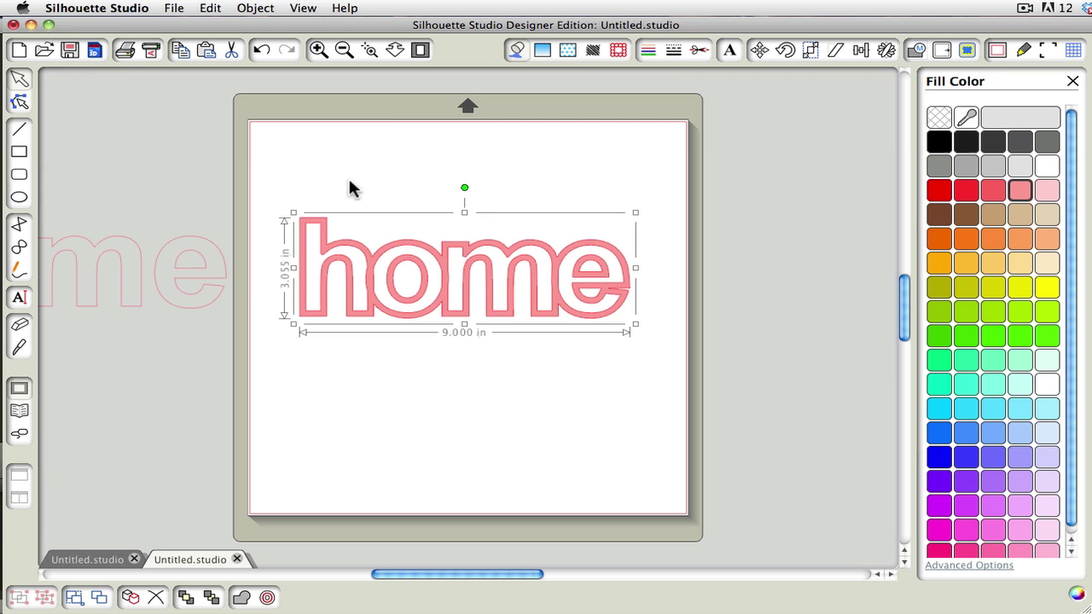
pyautogui.click(186, 251)
pyautogui.moveTo(631, 256); pyautogui.dragTo(329, 227)
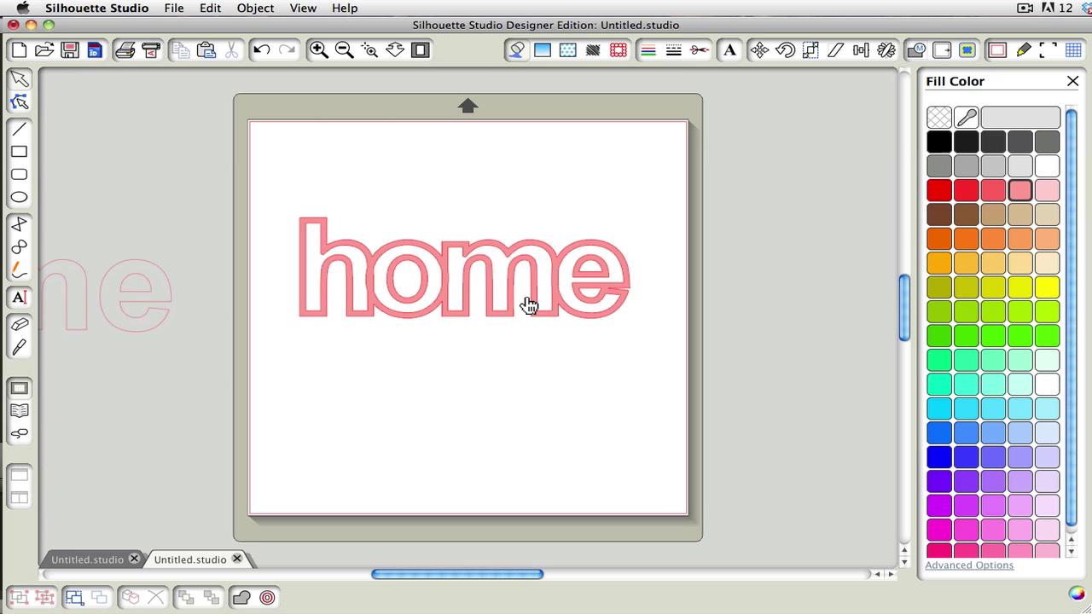
pyautogui.click(535, 302)
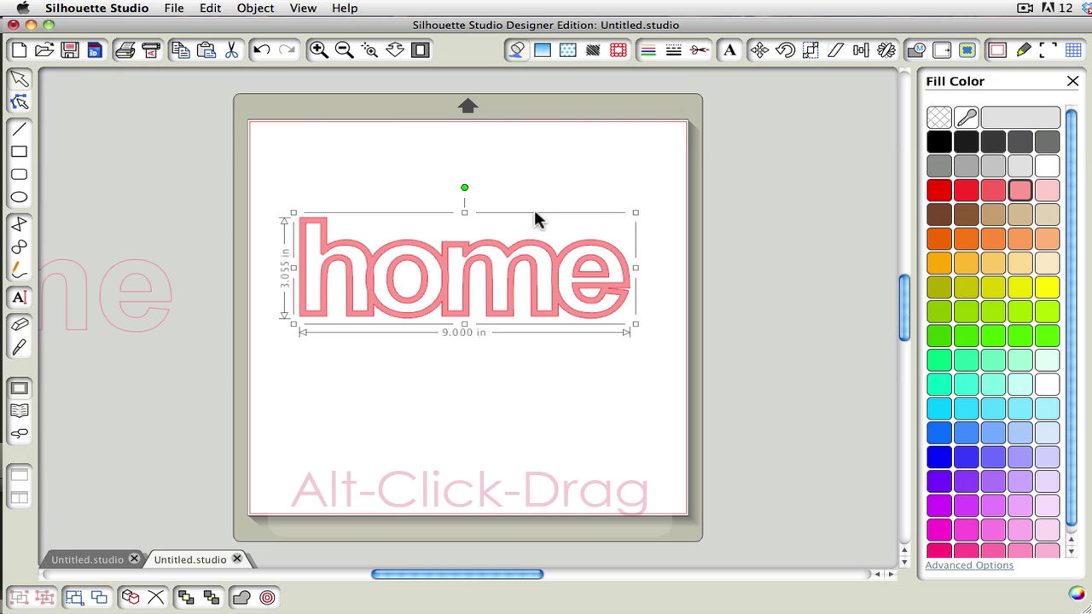
pyautogui.moveTo(536, 246); pyautogui.dragTo(541, 375)
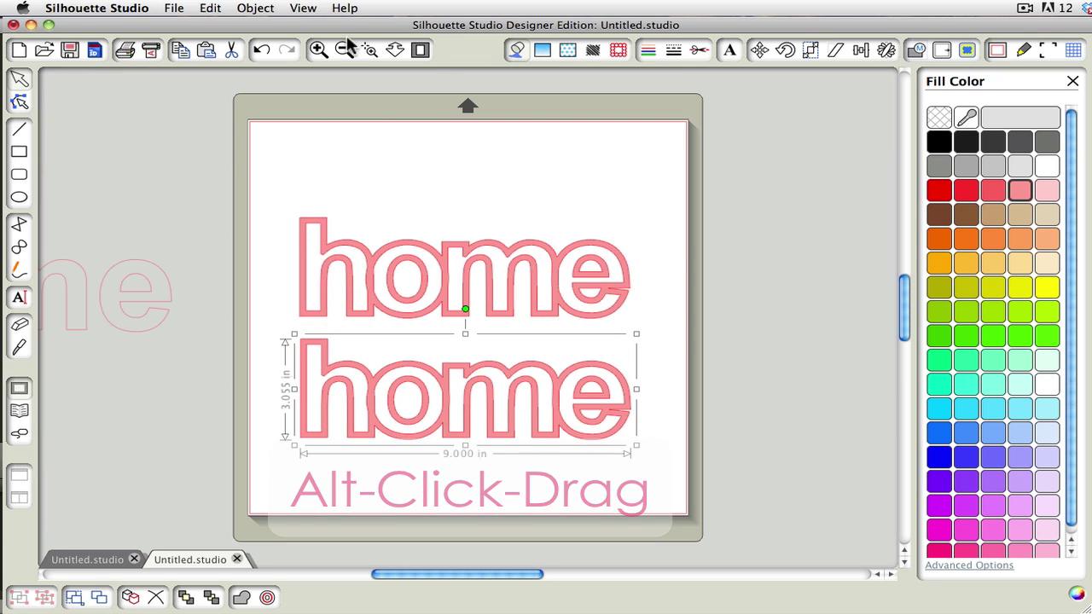
pyautogui.click(369, 50)
pyautogui.moveTo(265, 244); pyautogui.dragTo(694, 506)
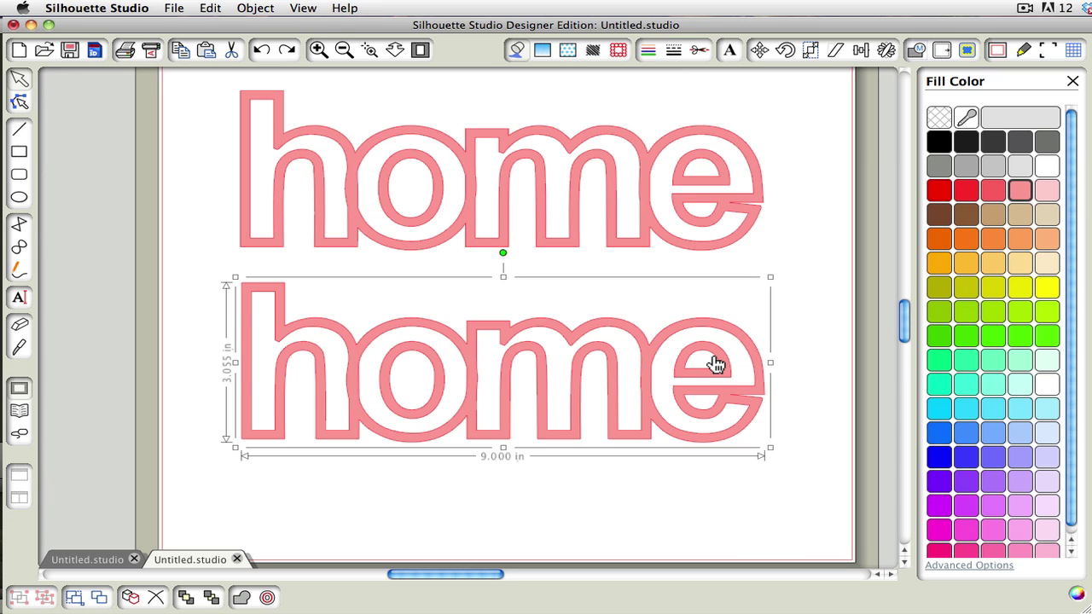
# - Release the lower home's compound path and set its pieces to no fill
pyautogui.rightClick(715, 365)
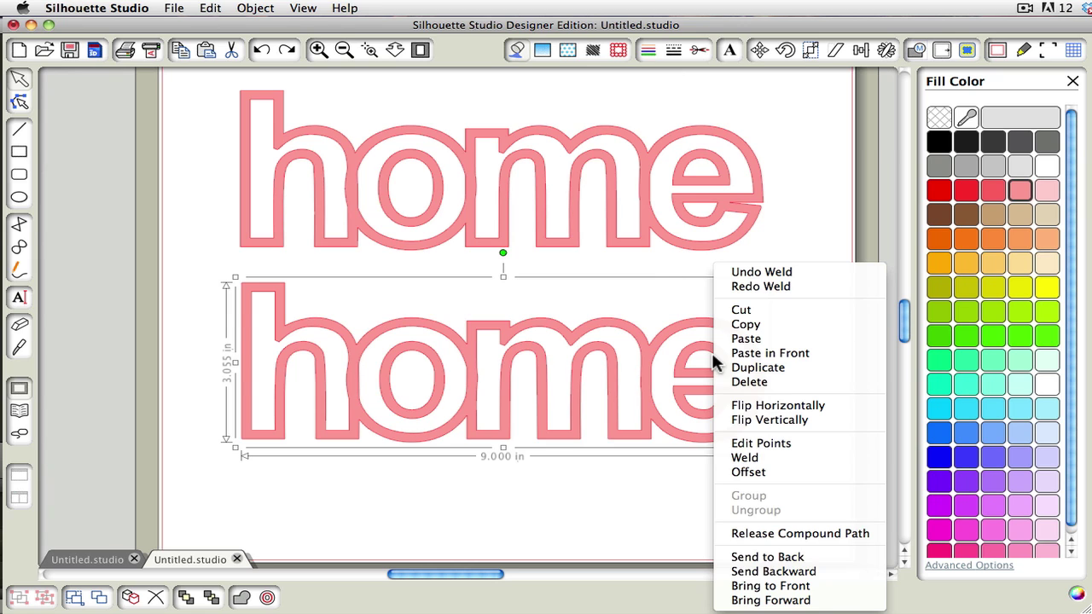
pyautogui.click(798, 533)
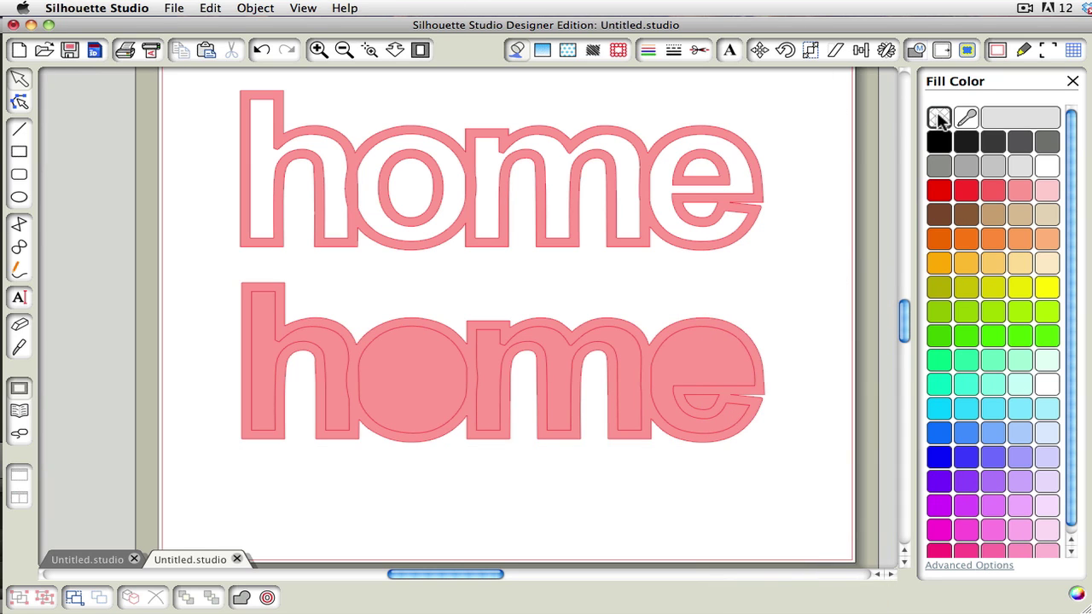
pyautogui.moveTo(821, 285); pyautogui.dragTo(370, 446)
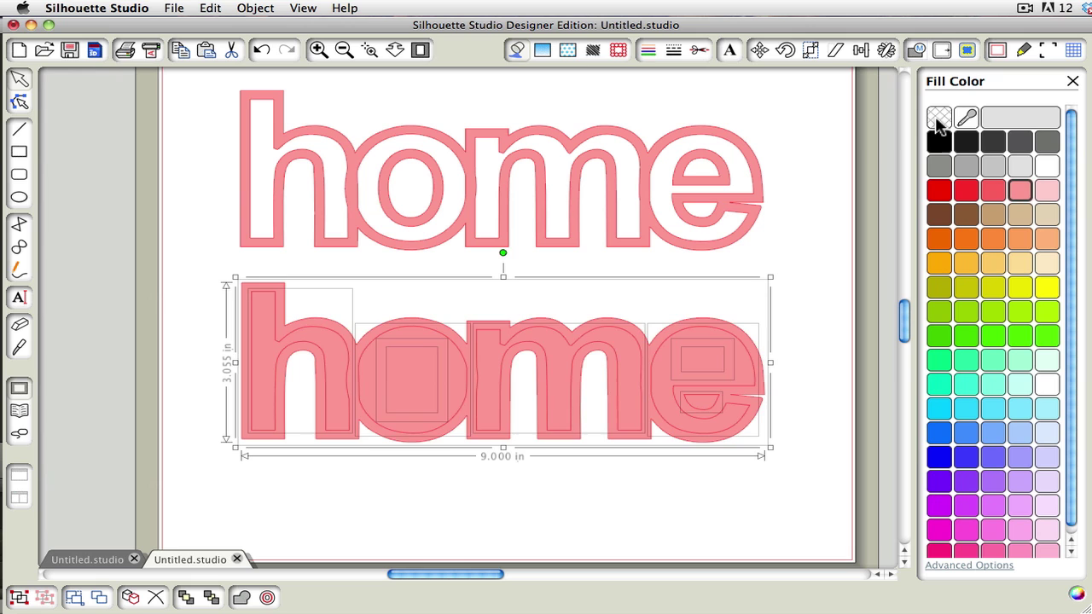
pyautogui.click(939, 118)
pyautogui.click(378, 521)
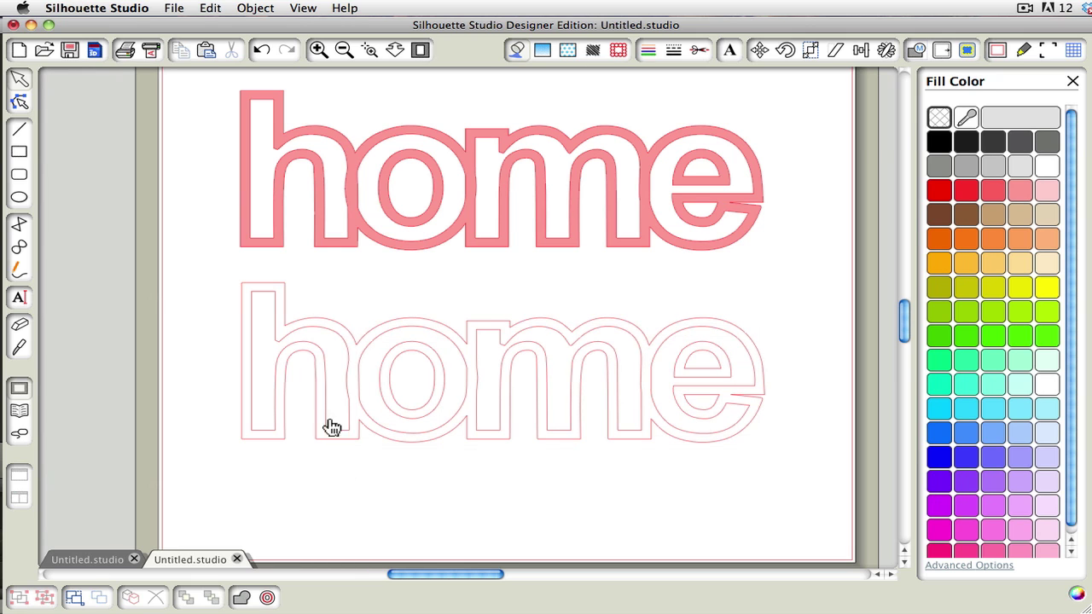
# - Delete the redundant inner outlines of the h, o, m and e
pyautogui.click(347, 353)
pyautogui.press('Delete')
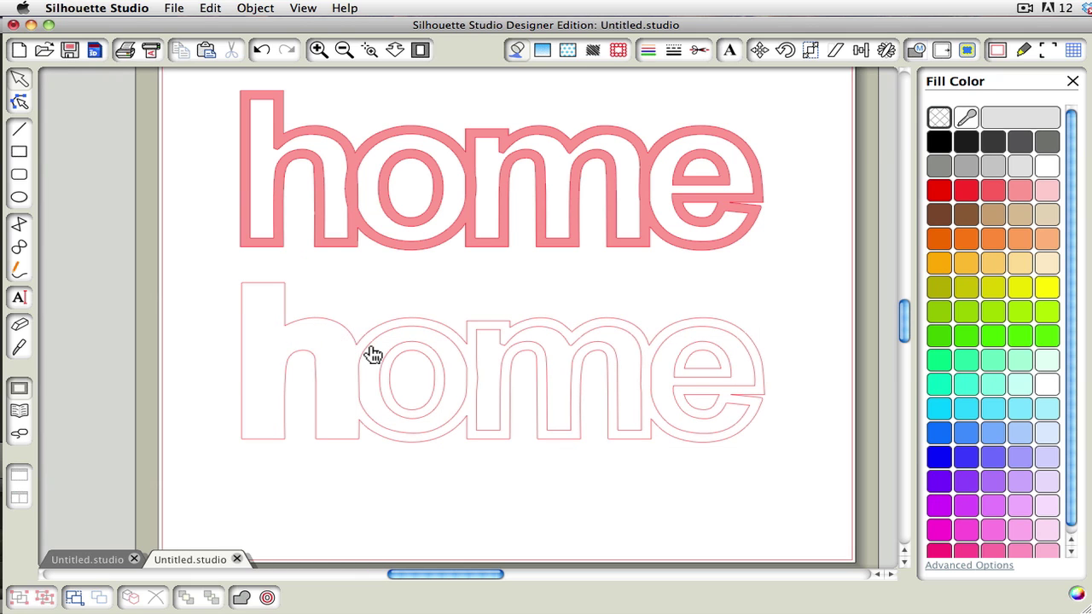
pyautogui.click(373, 354)
pyautogui.press('Delete')
pyautogui.click(409, 346)
pyautogui.press('Delete')
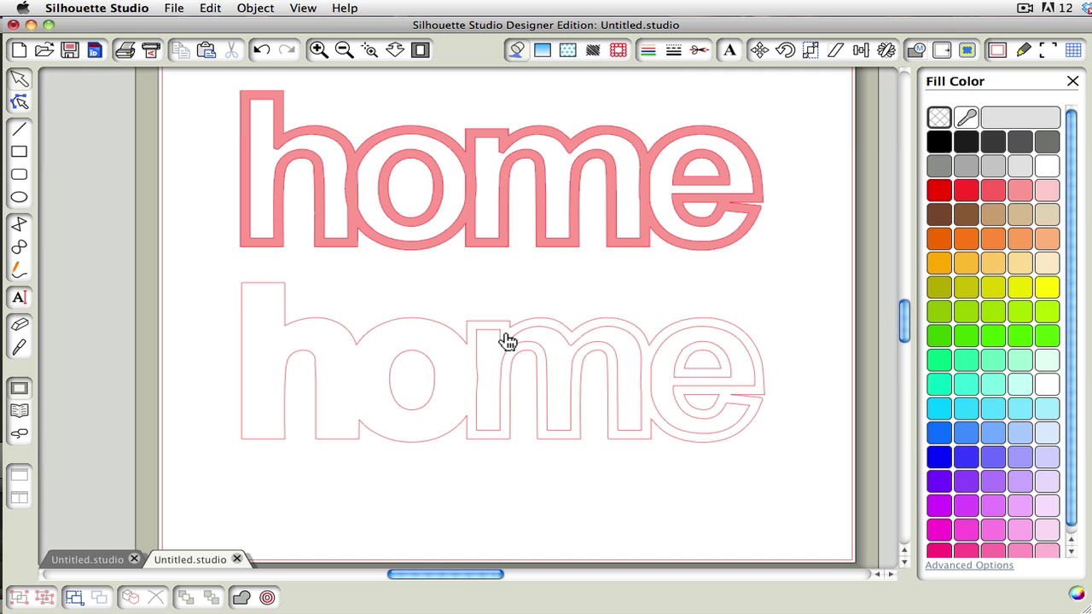
pyautogui.click(495, 338)
pyautogui.press('Delete')
pyautogui.click(690, 335)
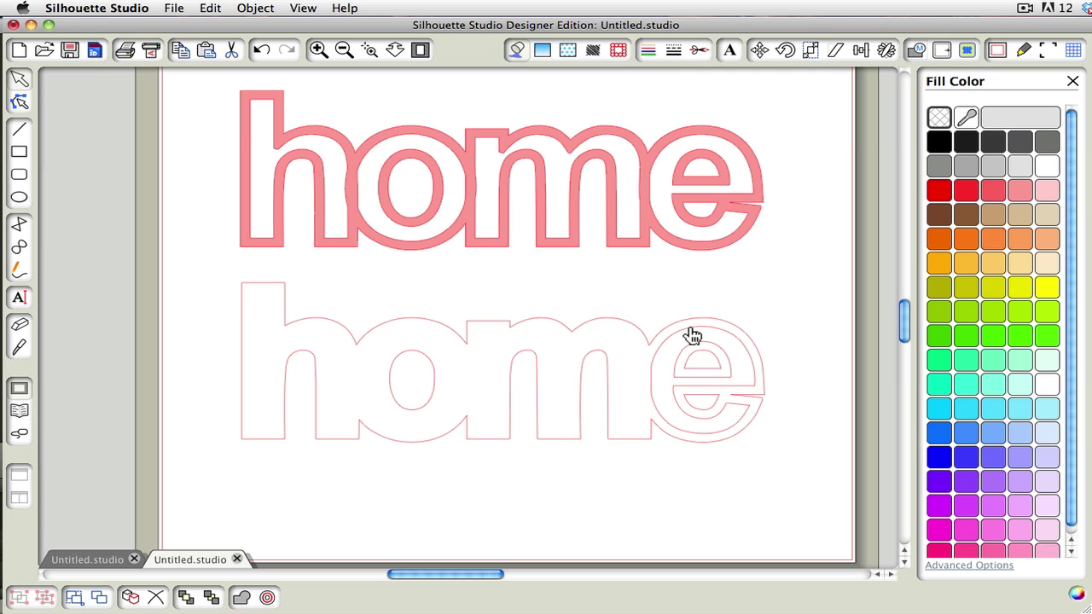
pyautogui.press('Delete')
pyautogui.click(714, 350)
pyautogui.press('Delete')
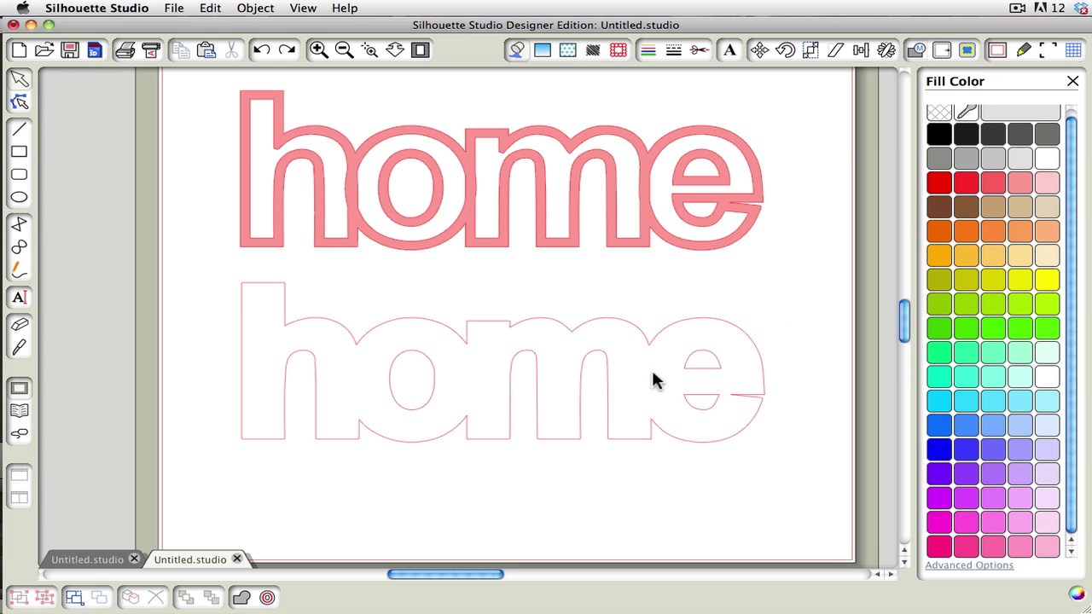
# - Rejoin the lower home pieces into a compound path filled pale yellow
pyautogui.moveTo(202, 286); pyautogui.dragTo(770, 470)
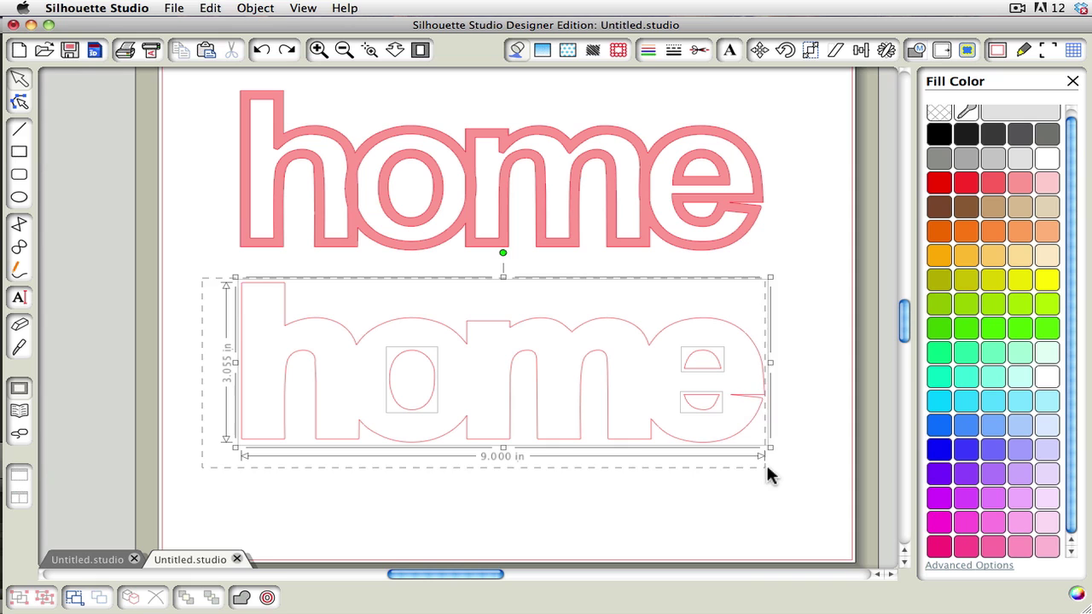
pyautogui.rightClick(726, 373)
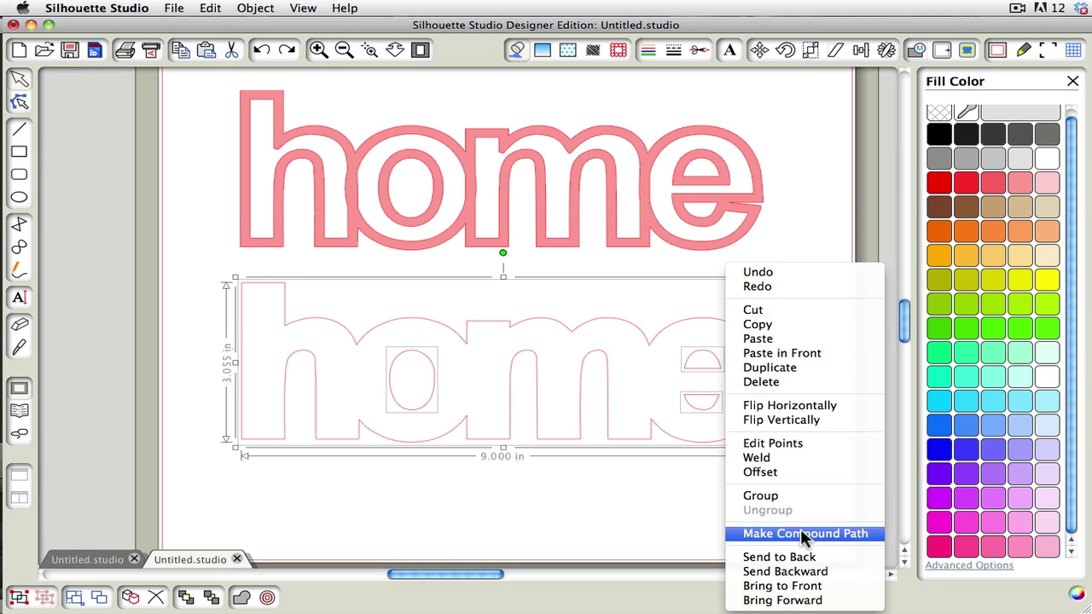
pyautogui.click(736, 532)
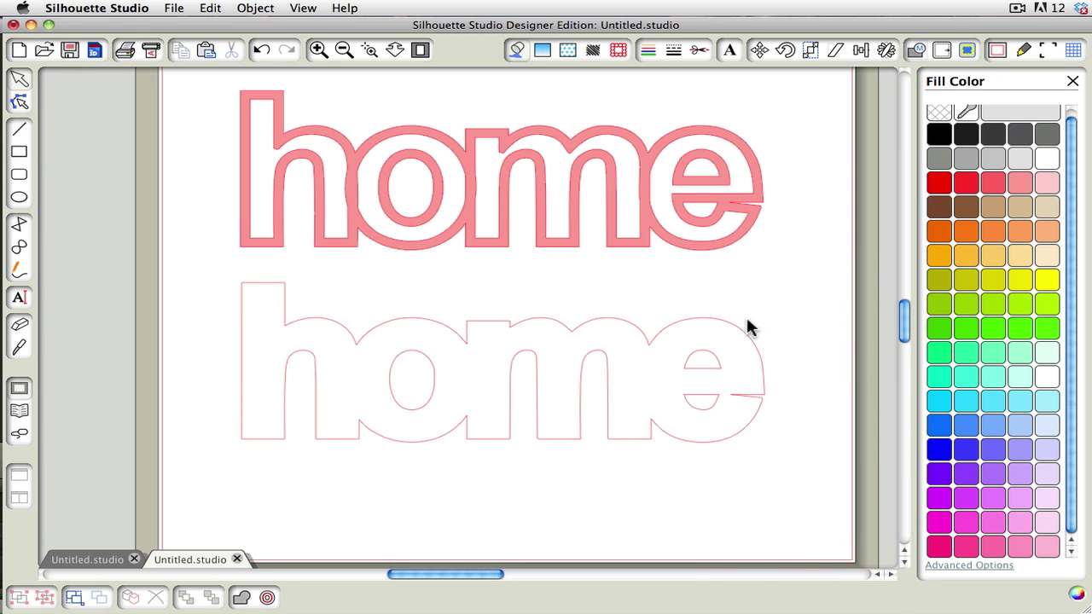
pyautogui.click(736, 334)
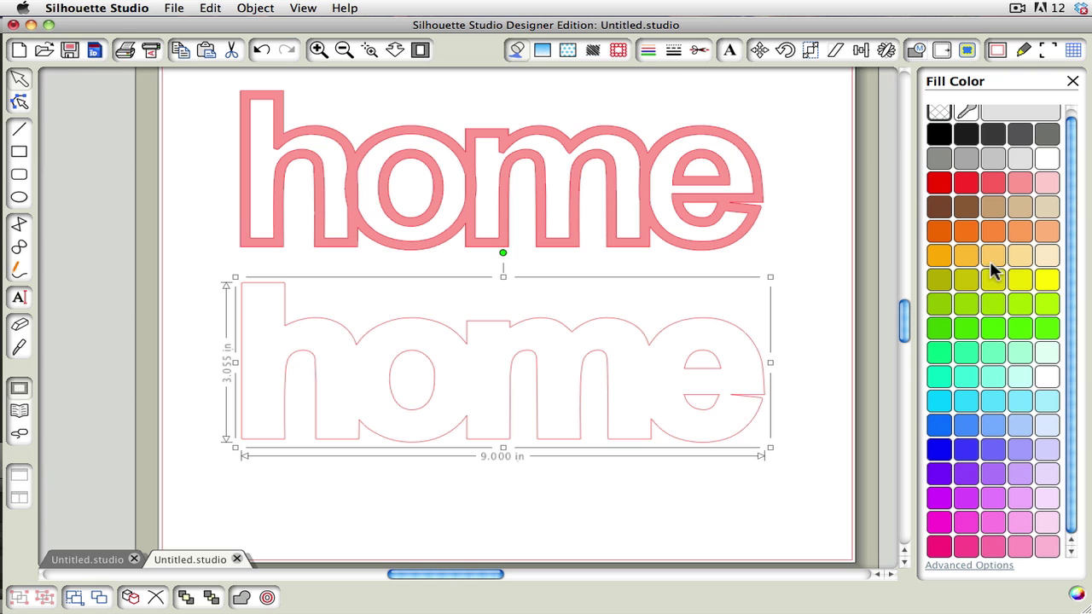
pyautogui.click(1017, 256)
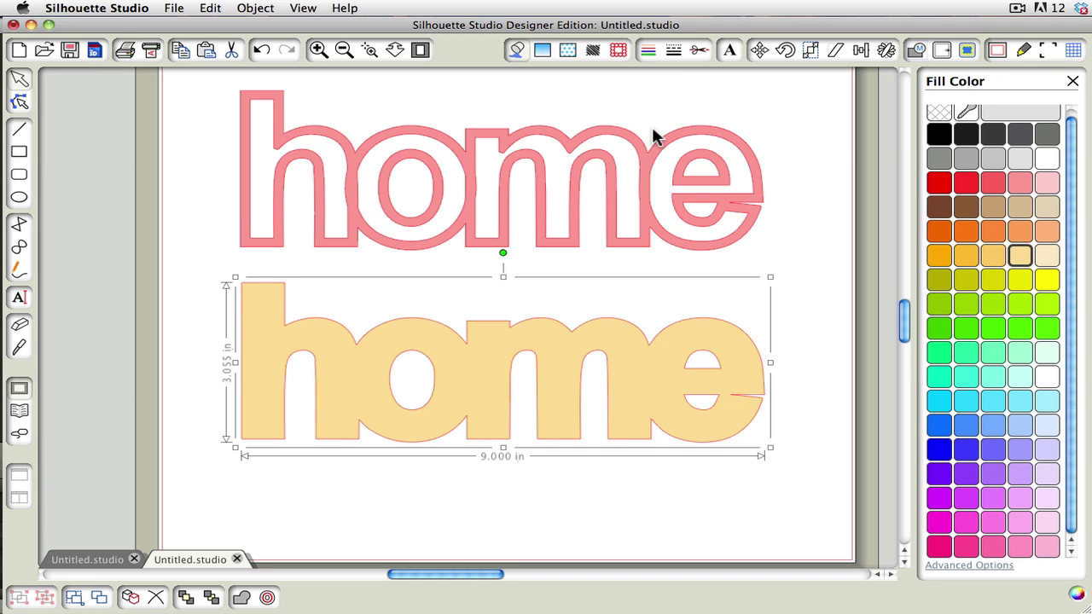
# - Bring the pink outline home to the front and place it exactly over the yellow copy
pyautogui.click(648, 156)
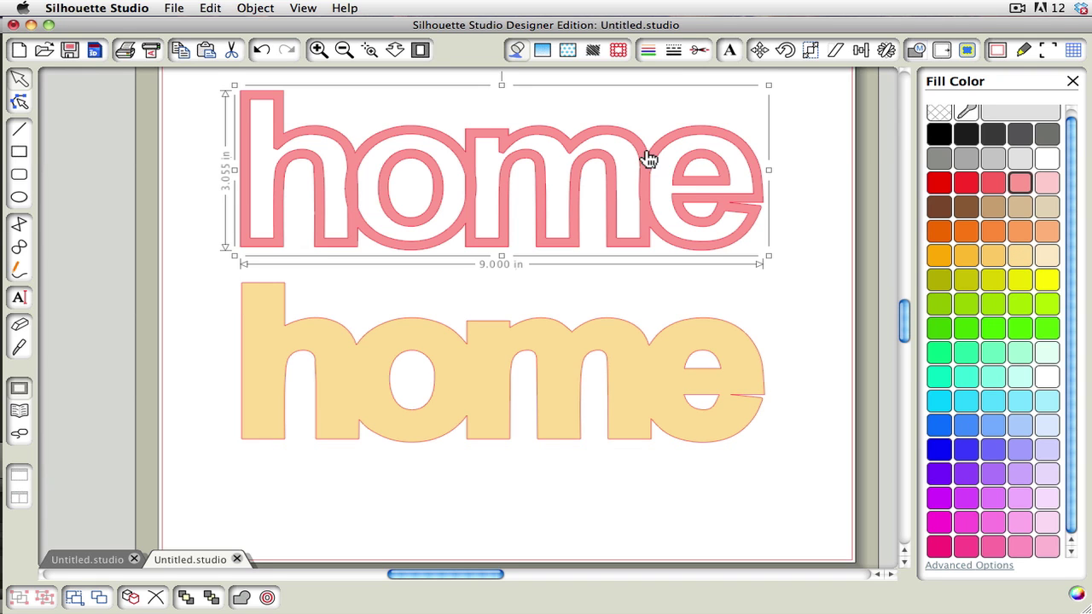
pyautogui.moveTo(648, 156); pyautogui.dragTo(649, 247)
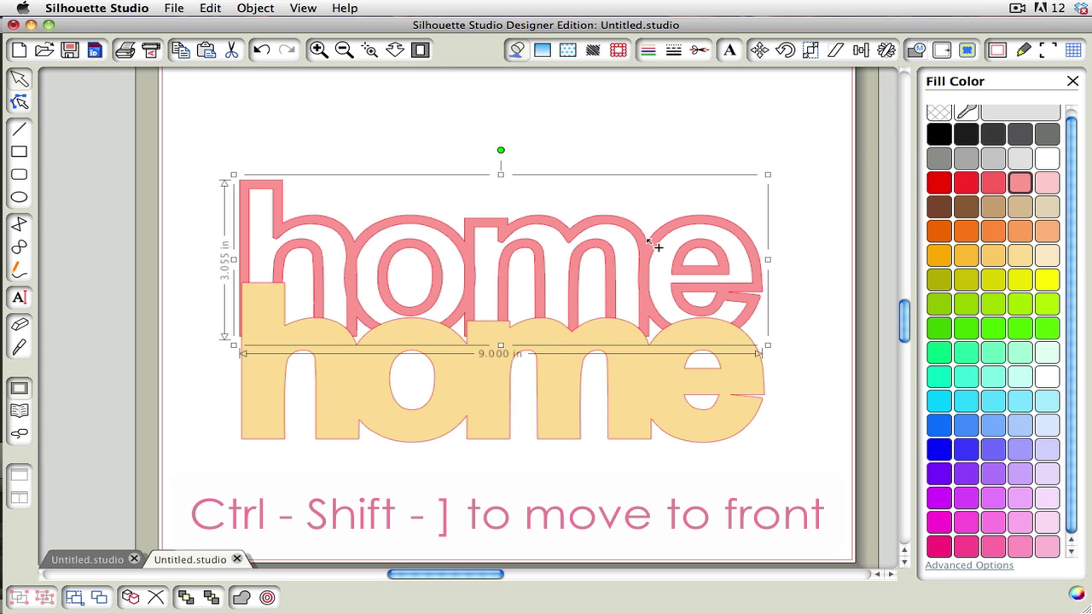
pyautogui.hotkey('ctrl', 'shift', ']')
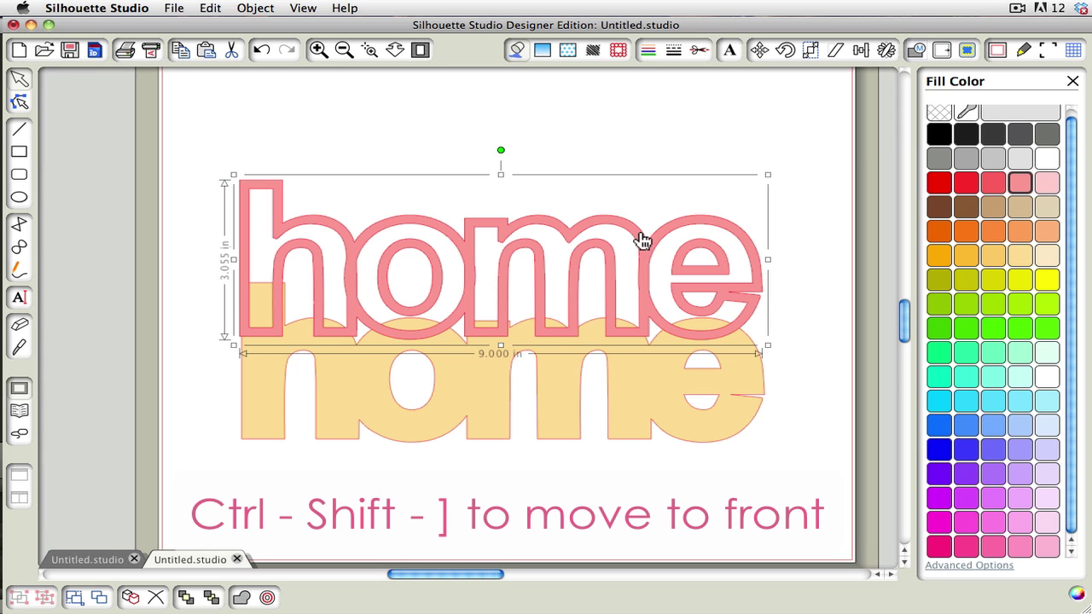
pyautogui.moveTo(639, 239); pyautogui.dragTo(641, 342)
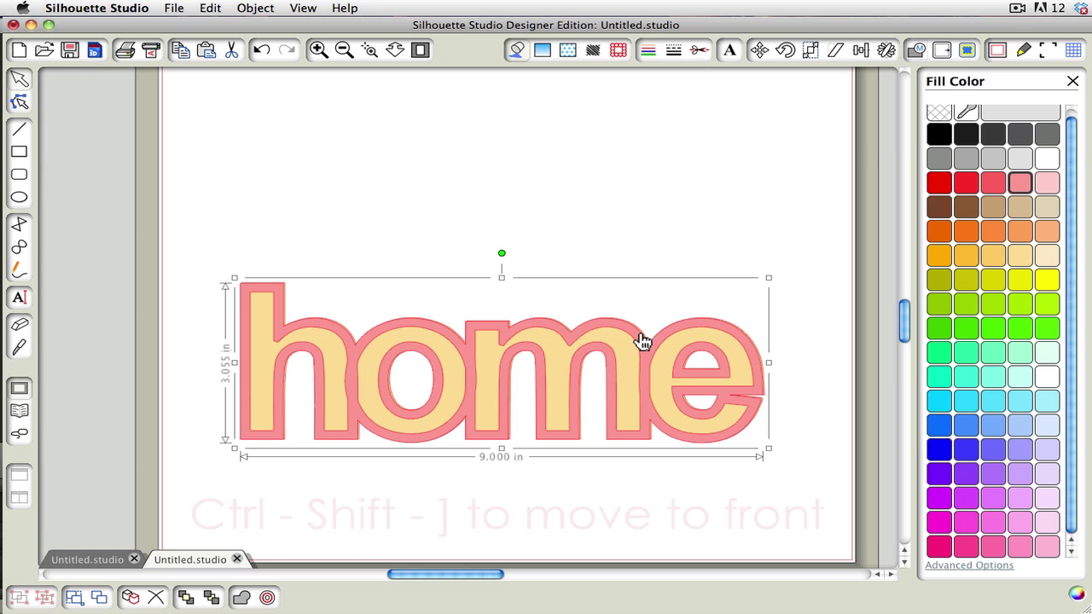
pyautogui.click(652, 250)
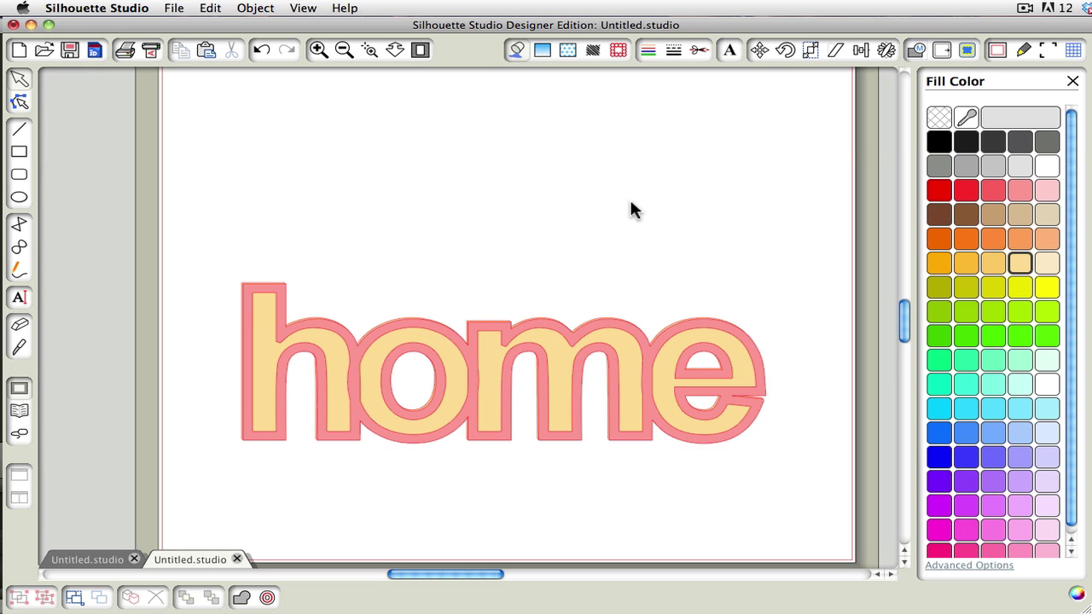